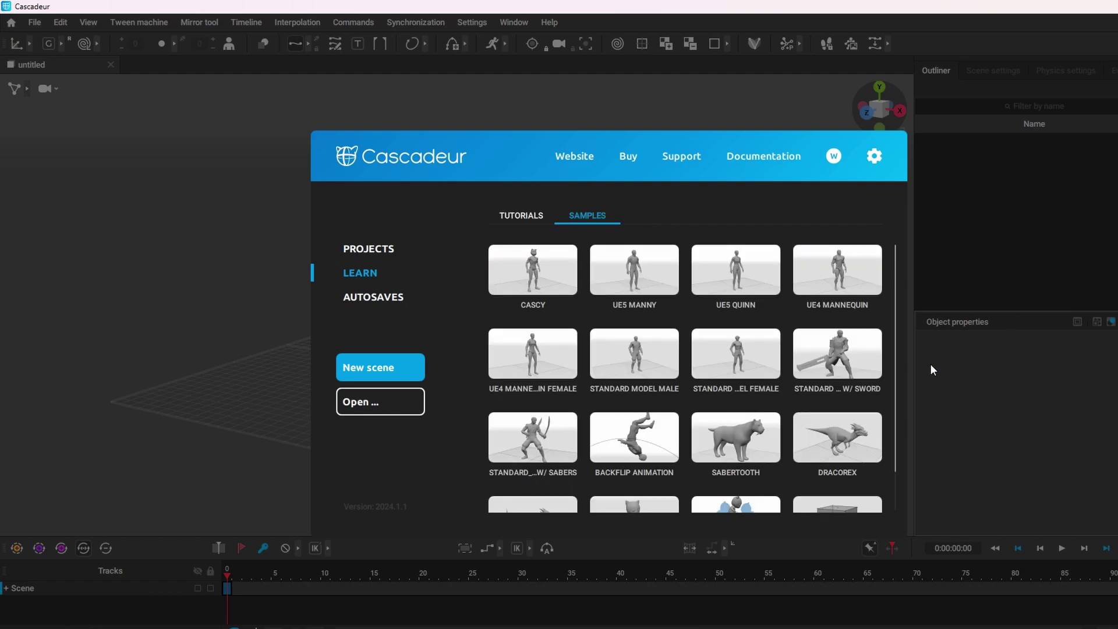
Open the UE4 MANNEQUIN sample from the Learn > Samples tab.
click(836, 288)
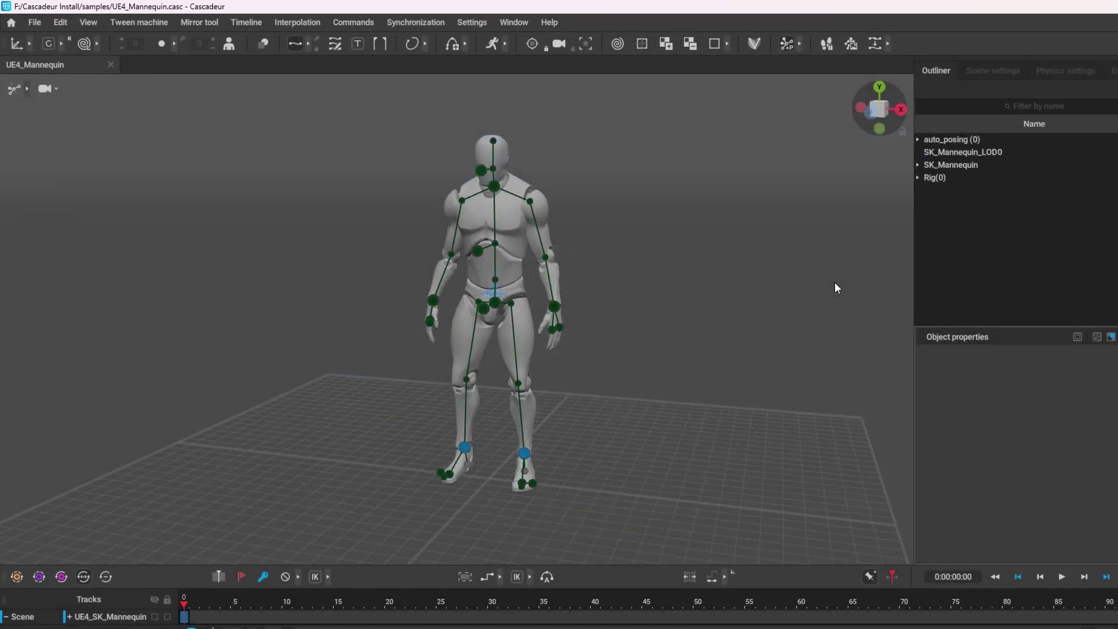
right_drag(295, 333, 539, 330)
right_drag(613, 472, 731, 425)
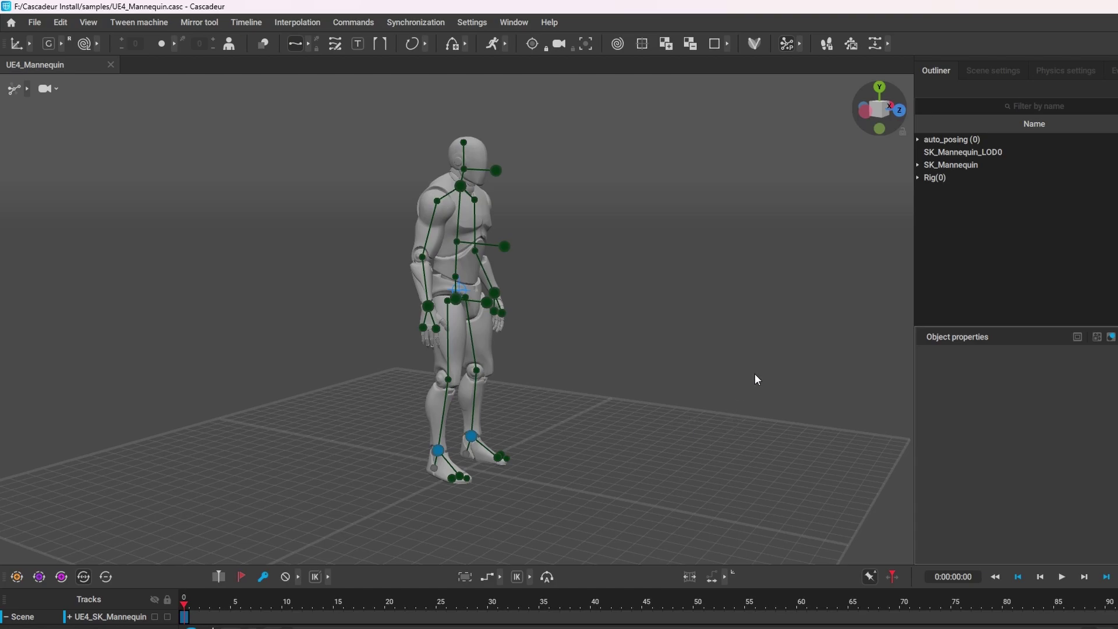
right_drag(755, 378, 587, 353)
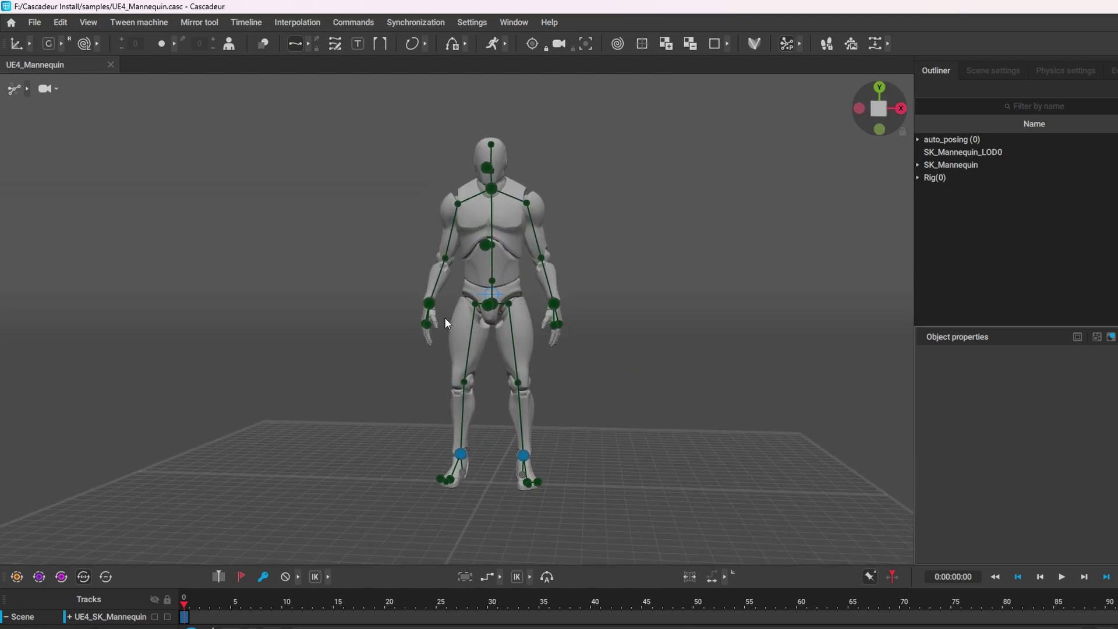
click(426, 305)
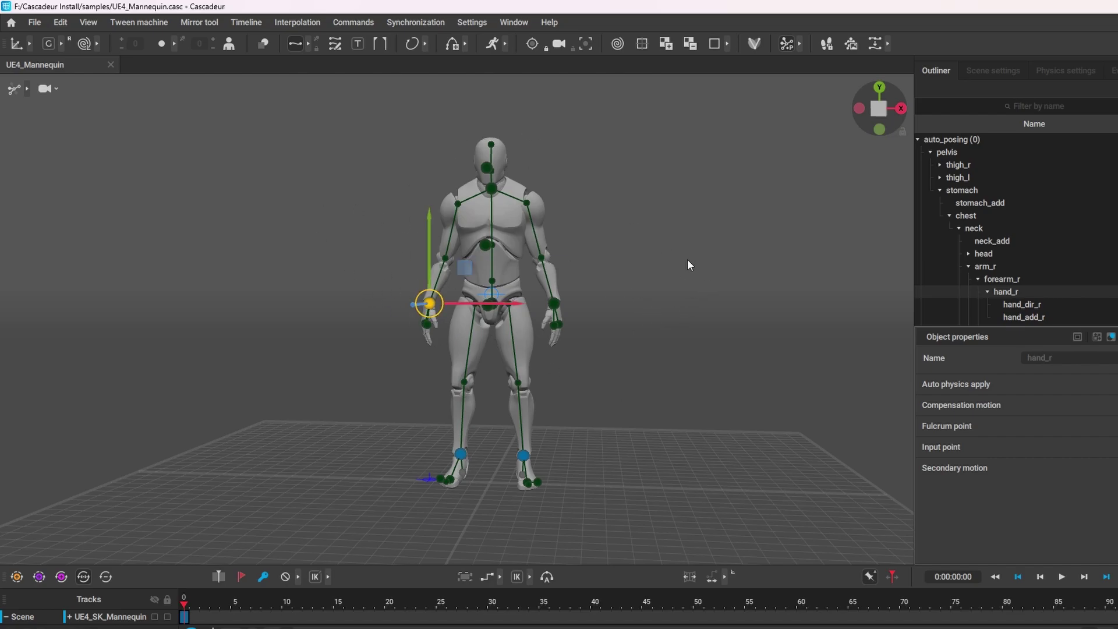
right_drag(281, 365, 429, 331)
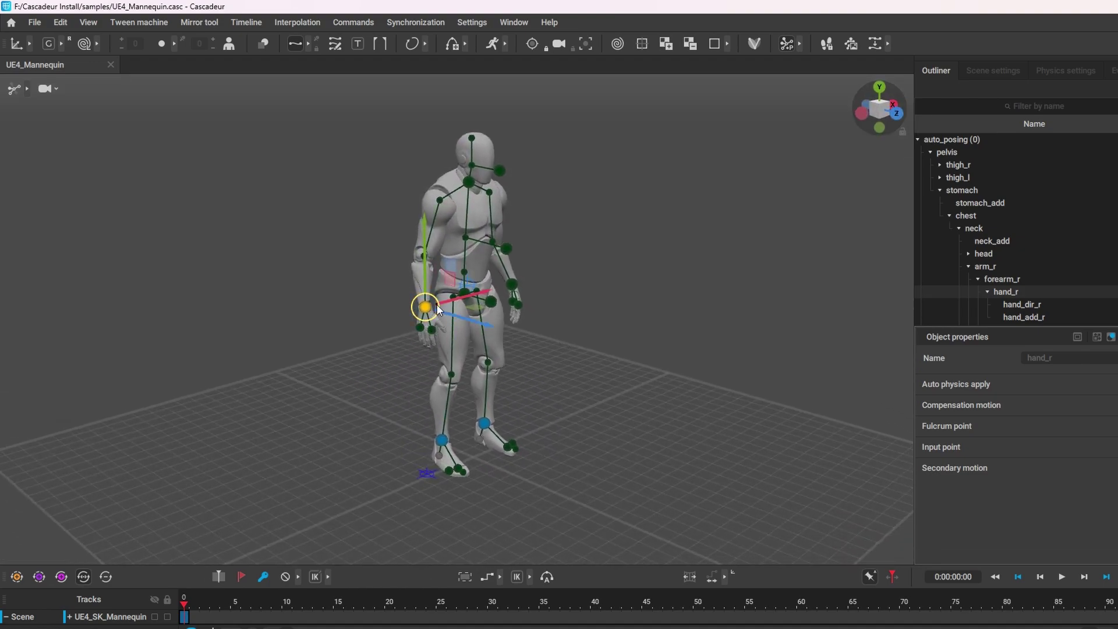
drag(433, 318, 514, 295)
alt+drag(649, 311, 377, 143)
drag(381, 199, 389, 234)
key(ctrl+z)
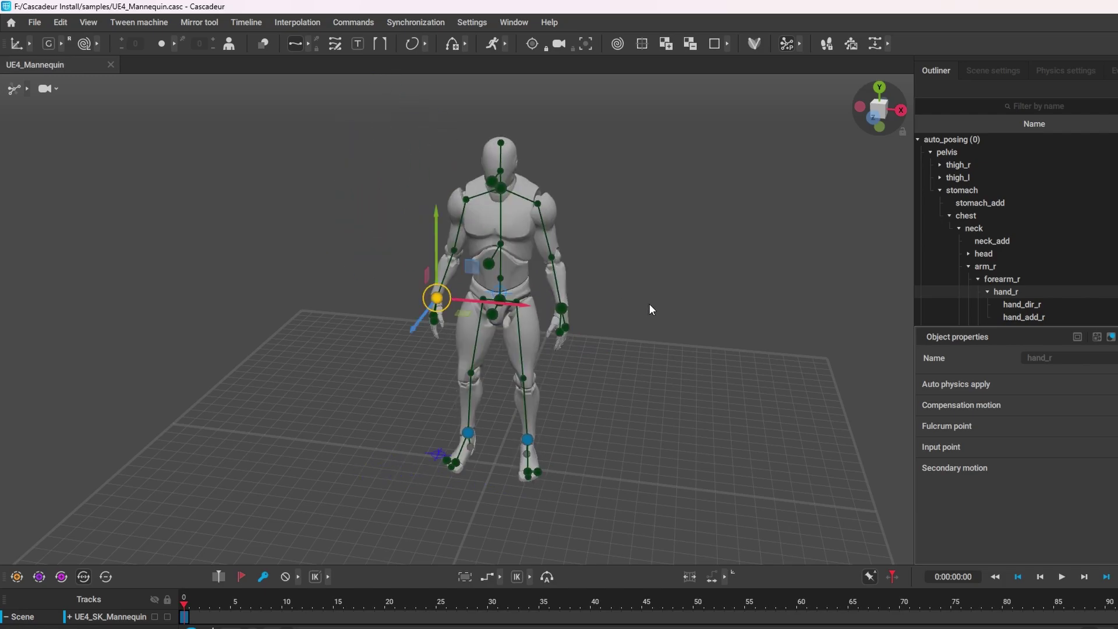
click(651, 309)
alt+drag(231, 342, 289, 295)
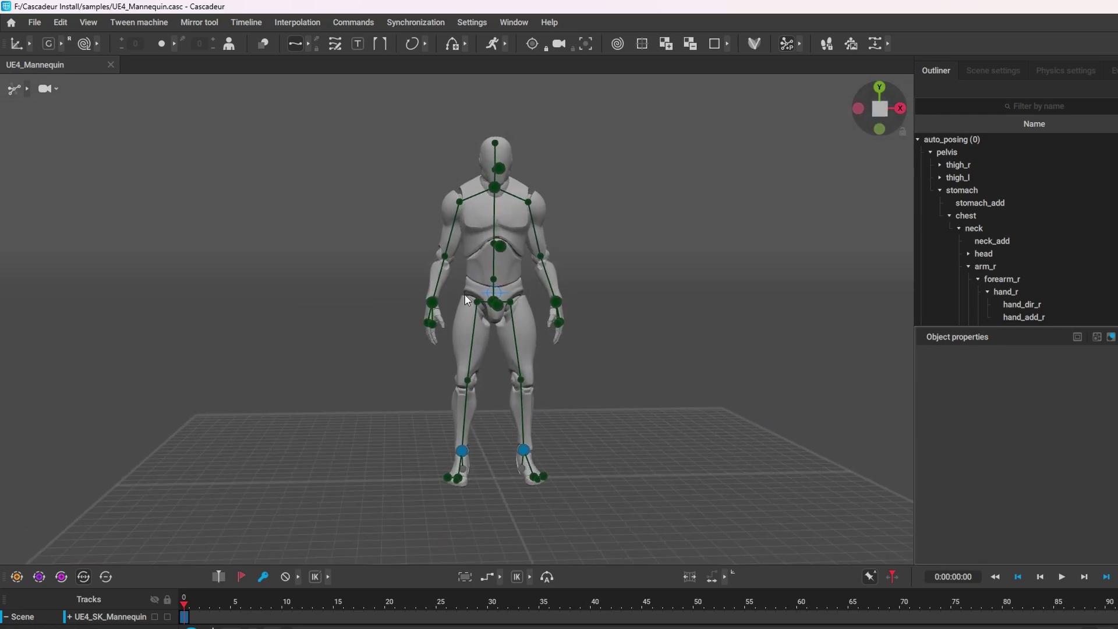
Cycle the selection mode through View and Joint to point mode, showing a black point skeleton.
click(26, 89)
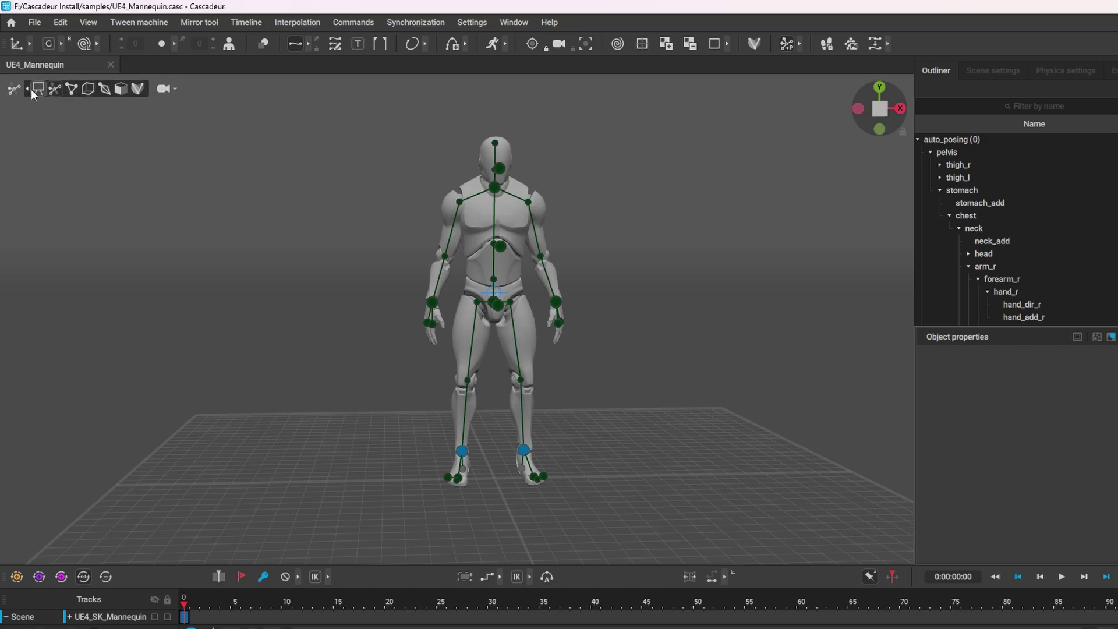
click(35, 89)
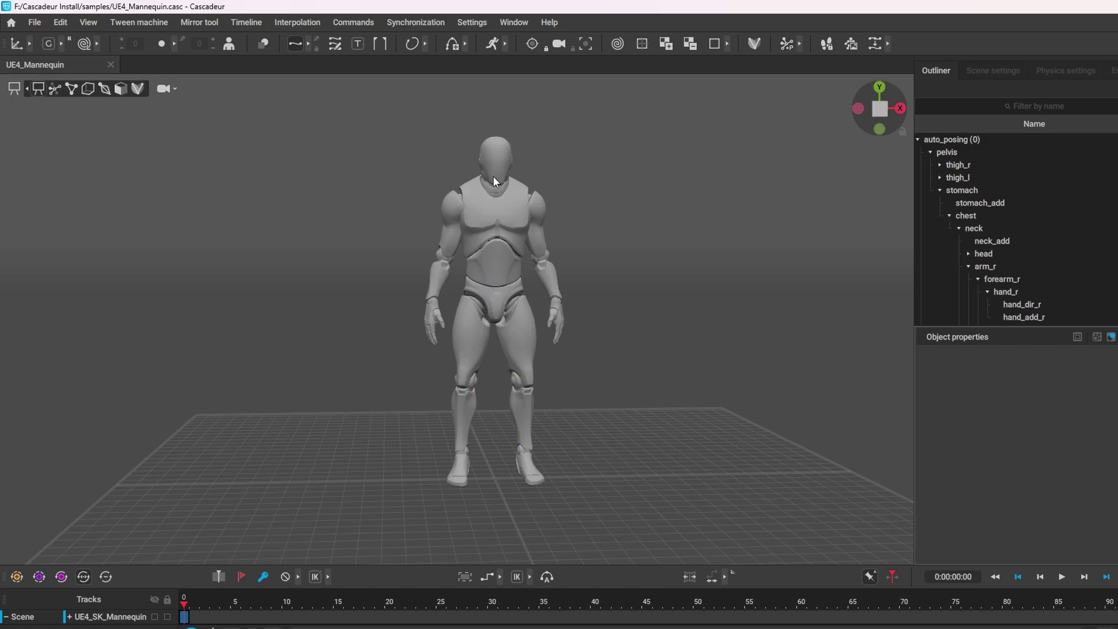
click(55, 89)
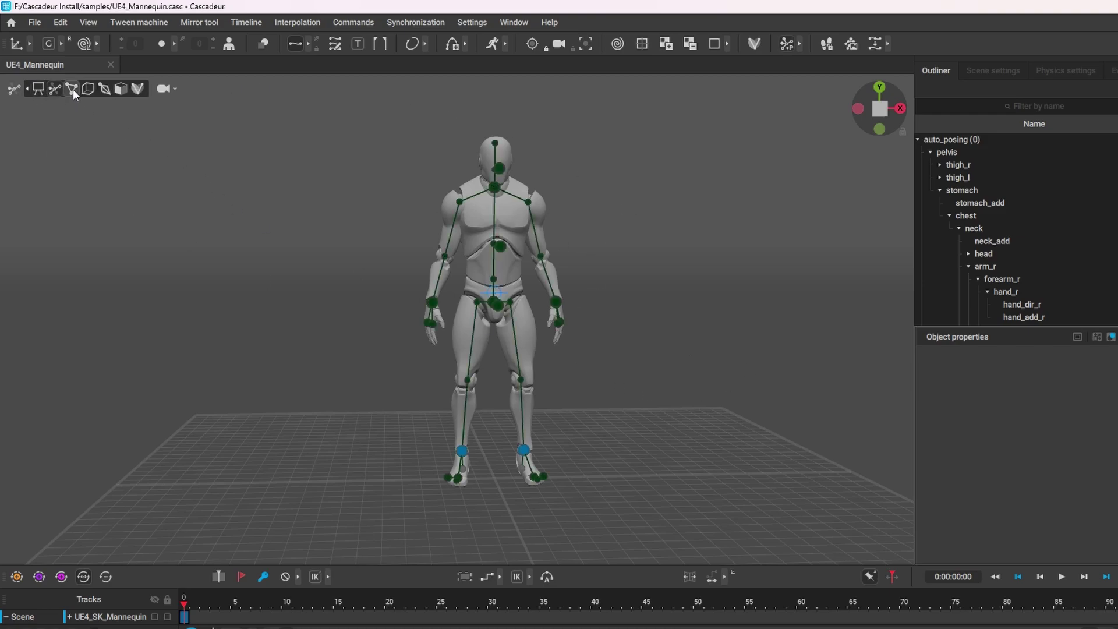
click(72, 89)
Nudge the right hand point and raise the right elbow point slightly.
scroll(447, 290, up, 5)
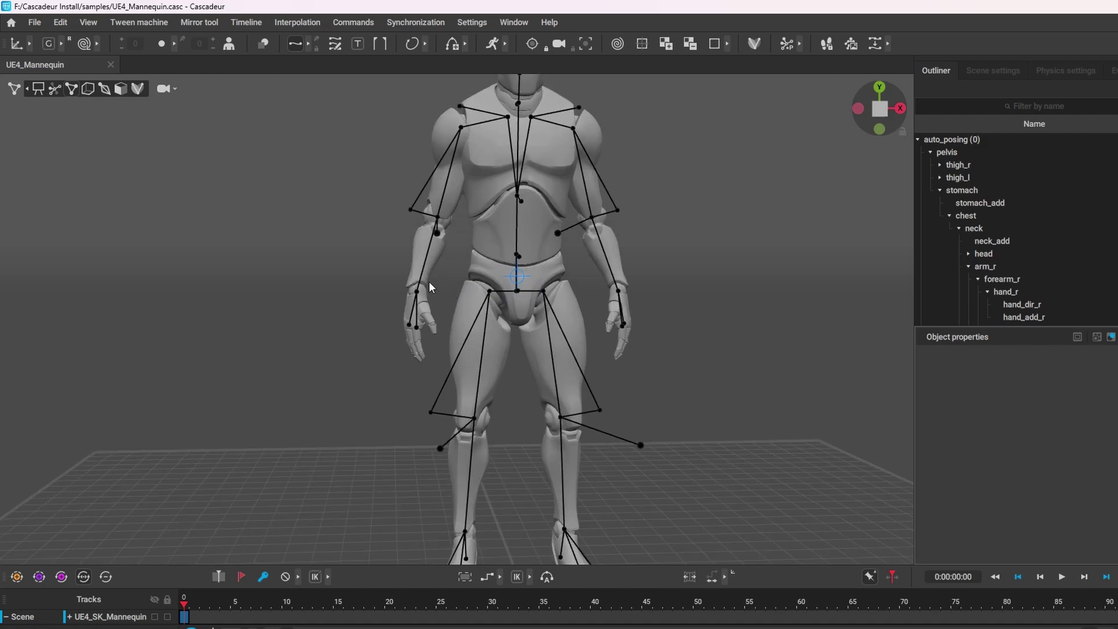
scroll(430, 285, down, 3)
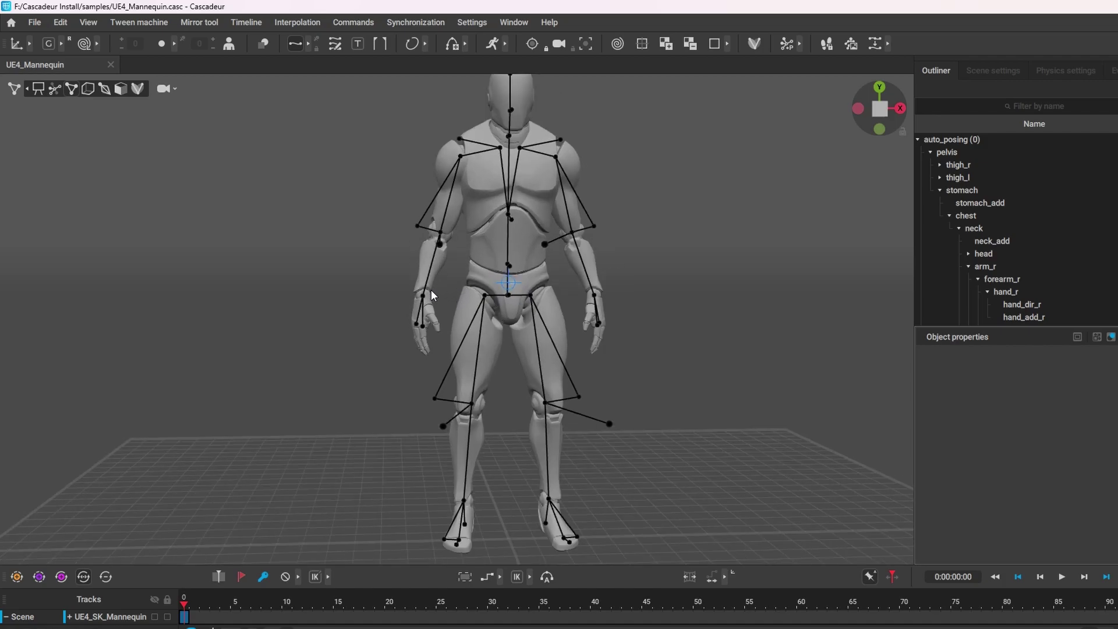
mouse_move(428, 289)
right_down()
mouse_move(333, 287)
mouse_move(488, 294)
mouse_move(300, 277)
mouse_move(416, 303)
right_up()
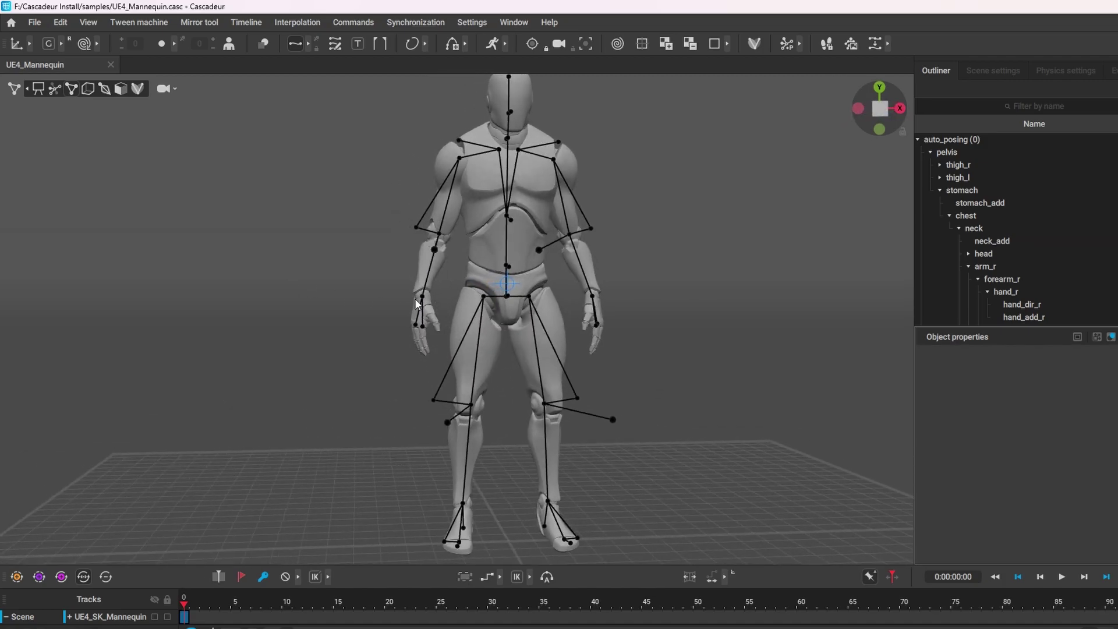
click(422, 298)
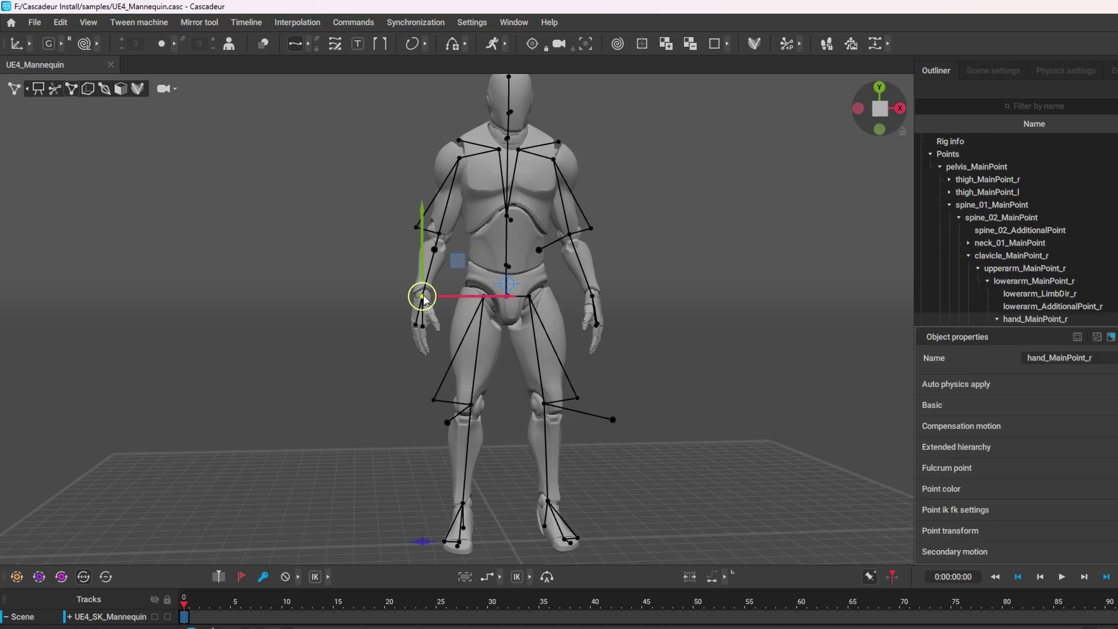
mouse_move(432, 297)
mouse_down()
mouse_move(410, 293)
mouse_move(427, 296)
mouse_up()
double_click(427, 297)
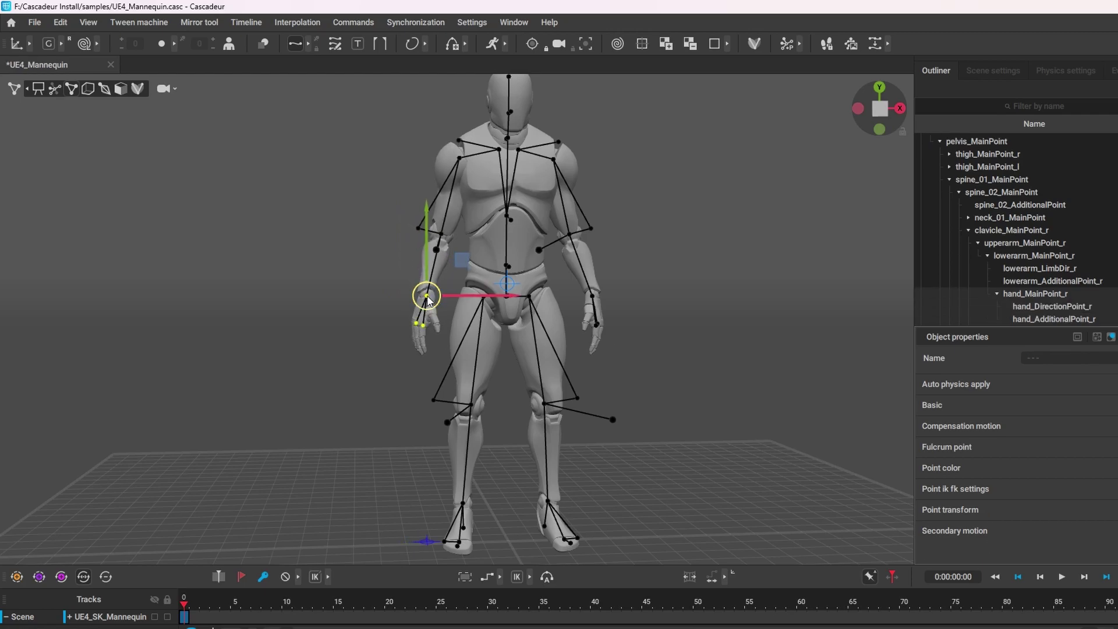
mouse_move(428, 300)
mouse_down()
mouse_move(401, 286)
mouse_move(414, 269)
mouse_move(399, 261)
mouse_move(426, 306)
mouse_up()
right_drag(426, 304, 473, 282)
click(550, 277)
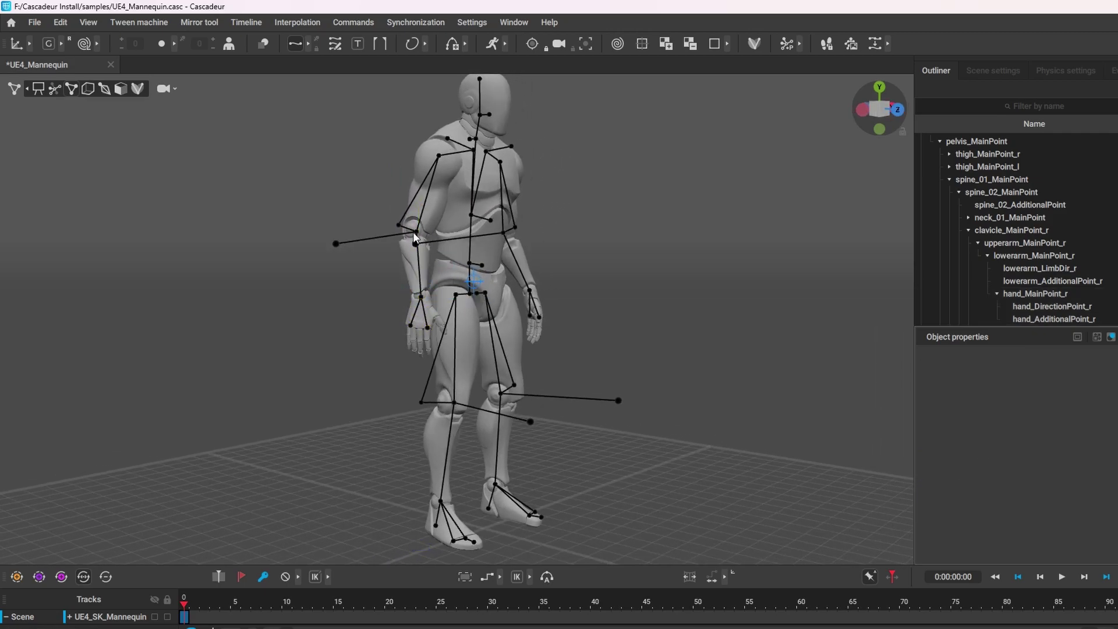
double_click(415, 233)
mouse_move(417, 233)
mouse_down()
mouse_move(401, 229)
mouse_move(424, 238)
mouse_move(419, 220)
mouse_move(414, 229)
mouse_up()
Box-select the upper-body points, shift them left, then clear the selection.
alt+drag(625, 348, 513, 301)
drag(659, 330, 616, 307)
drag(528, 261, 304, 119)
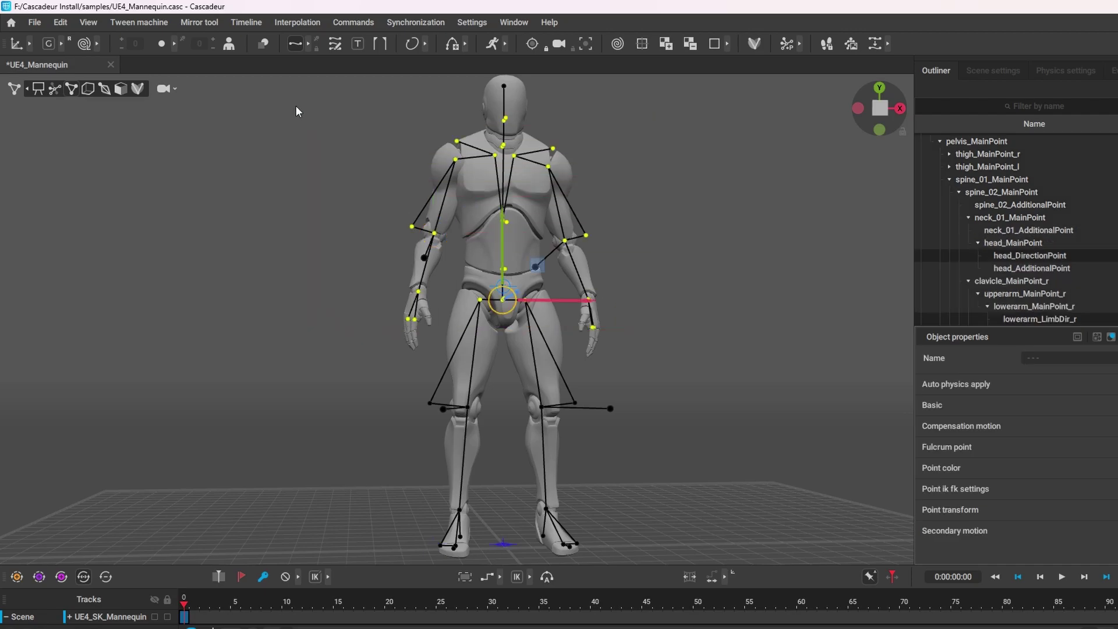
mouse_move(516, 300)
mouse_down()
mouse_move(469, 299)
mouse_move(496, 311)
mouse_up()
click(663, 365)
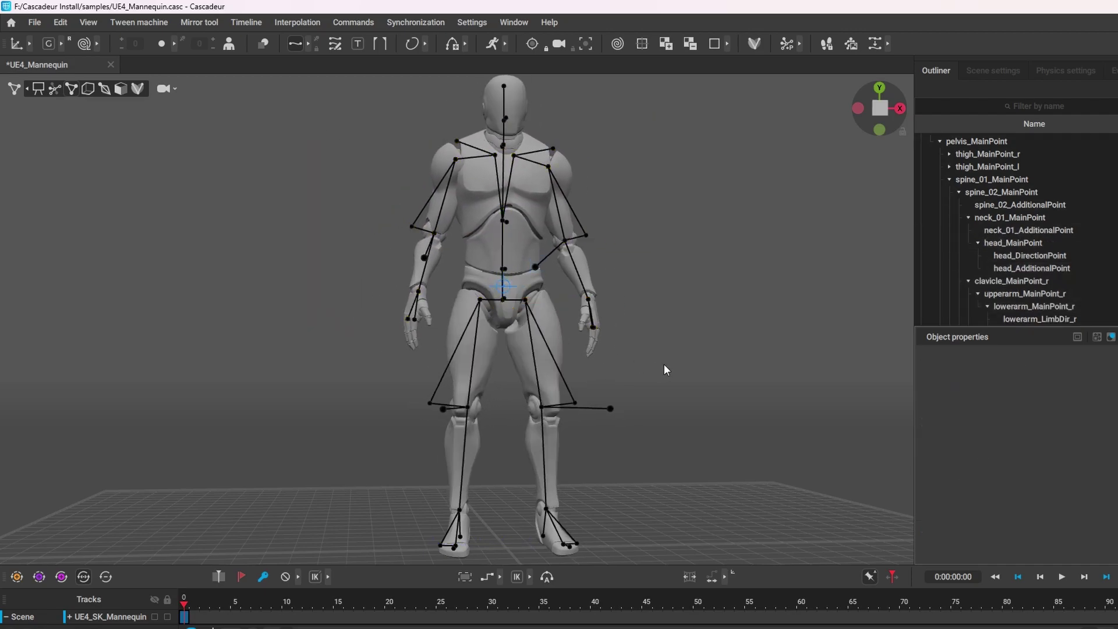
Return to green joint controls and try selecting the chest direction controller.
click(58, 92)
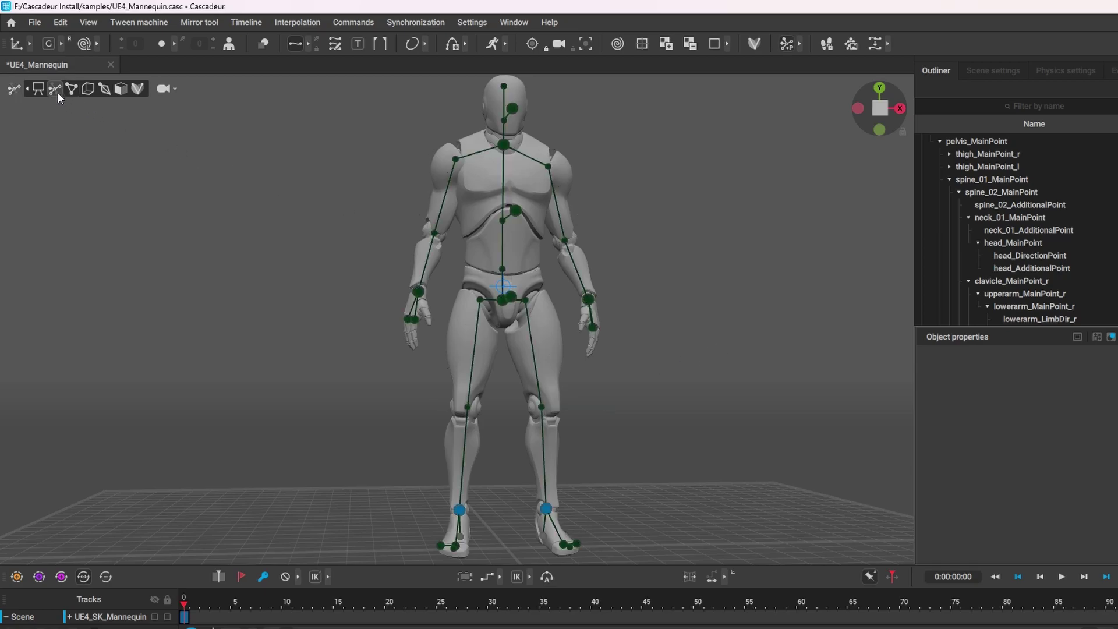
right_drag(194, 283, 381, 313)
click(512, 214)
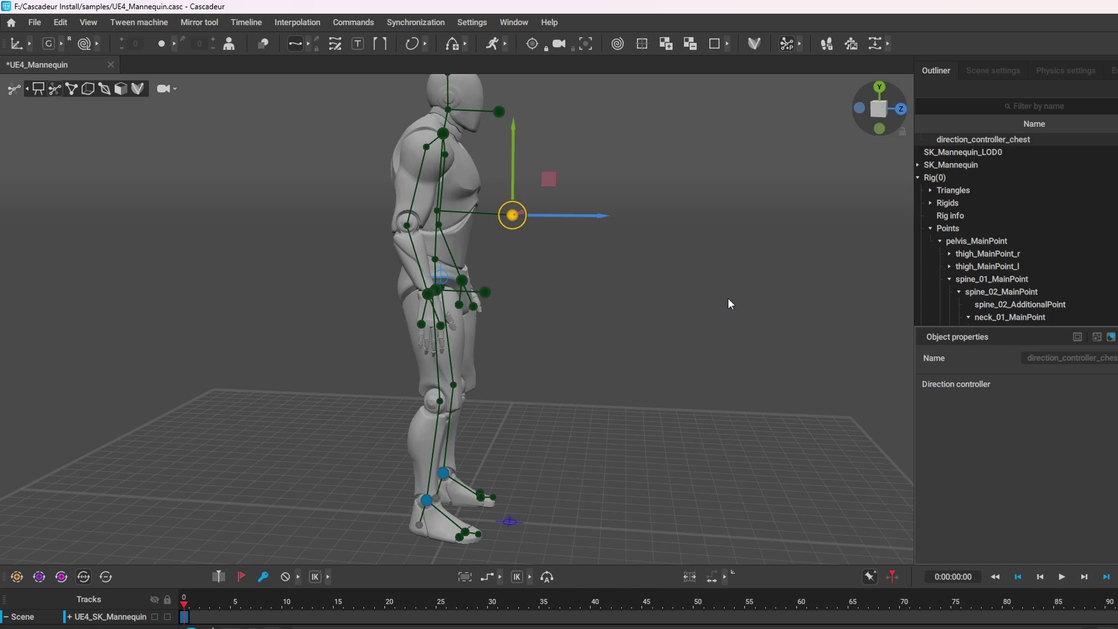
click(728, 300)
right_drag(691, 320, 493, 327)
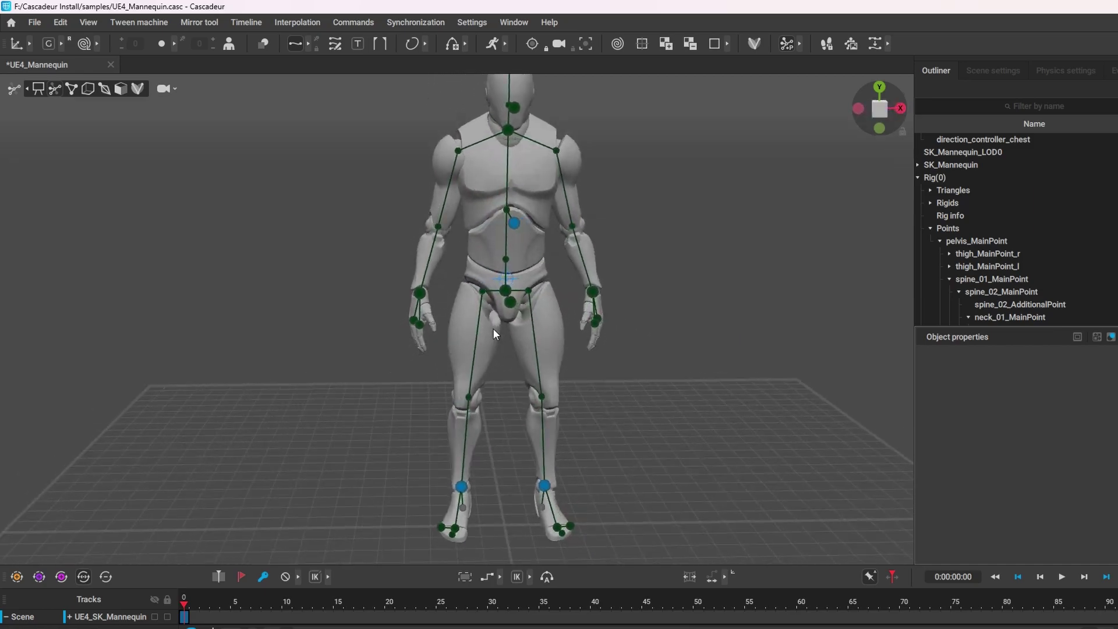
Pull the right hand controller up and forward in front of the torso.
click(418, 294)
drag(414, 289, 393, 256)
alt+drag(302, 297, 508, 264)
click(735, 284)
right_drag(756, 275, 494, 271)
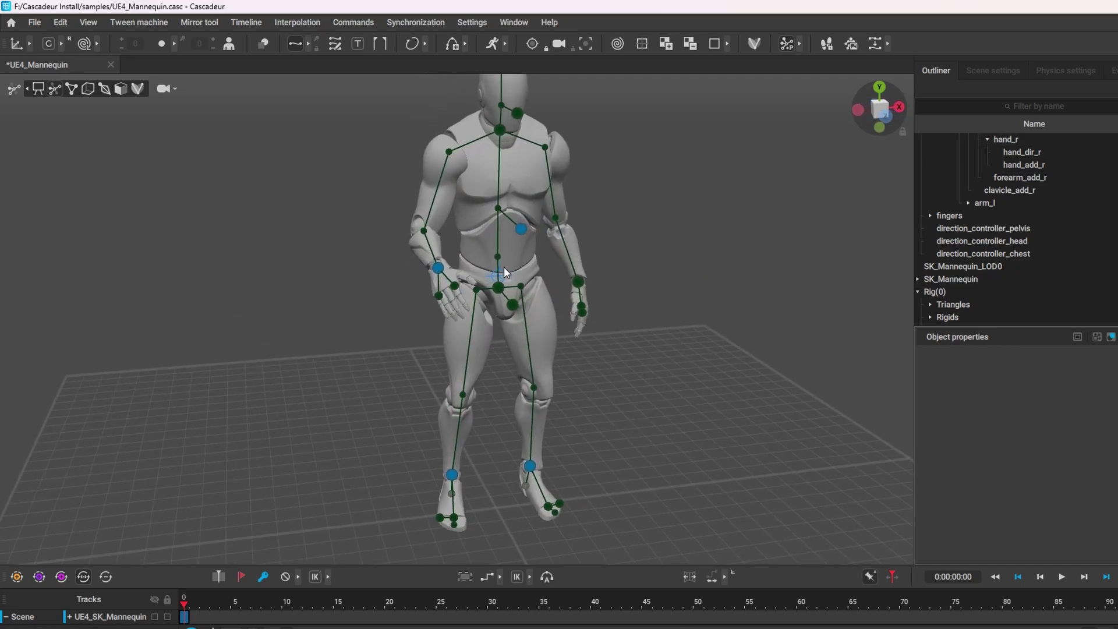
click(438, 269)
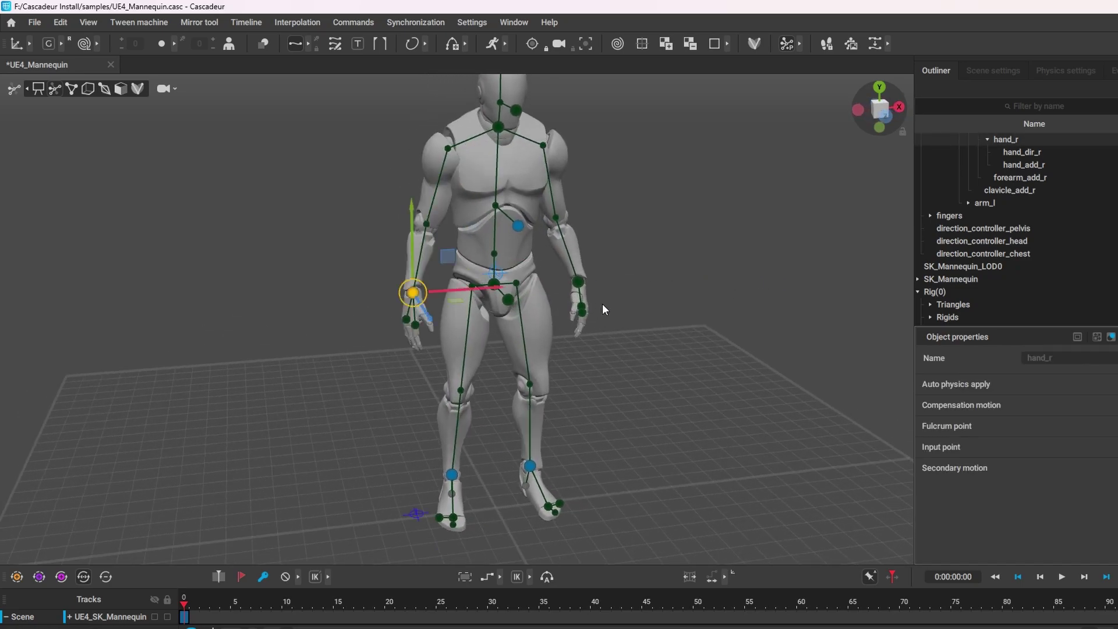
click(516, 228)
click(686, 278)
Drag the right hand down into a crouch, then undo back to standing.
click(411, 294)
alt+drag(292, 347, 460, 233)
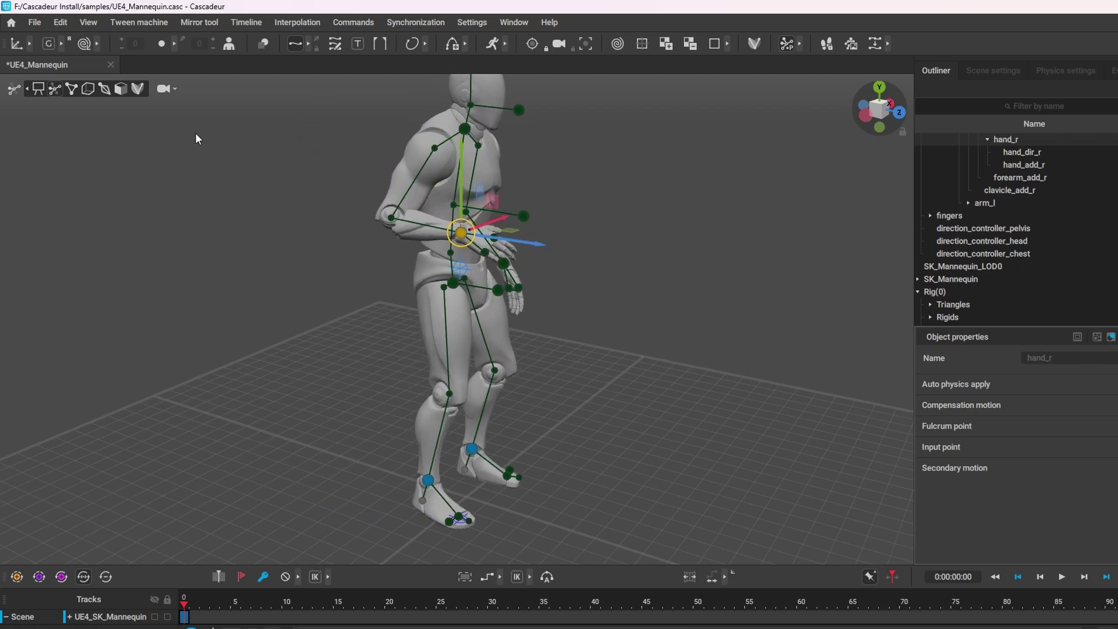
click(180, 168)
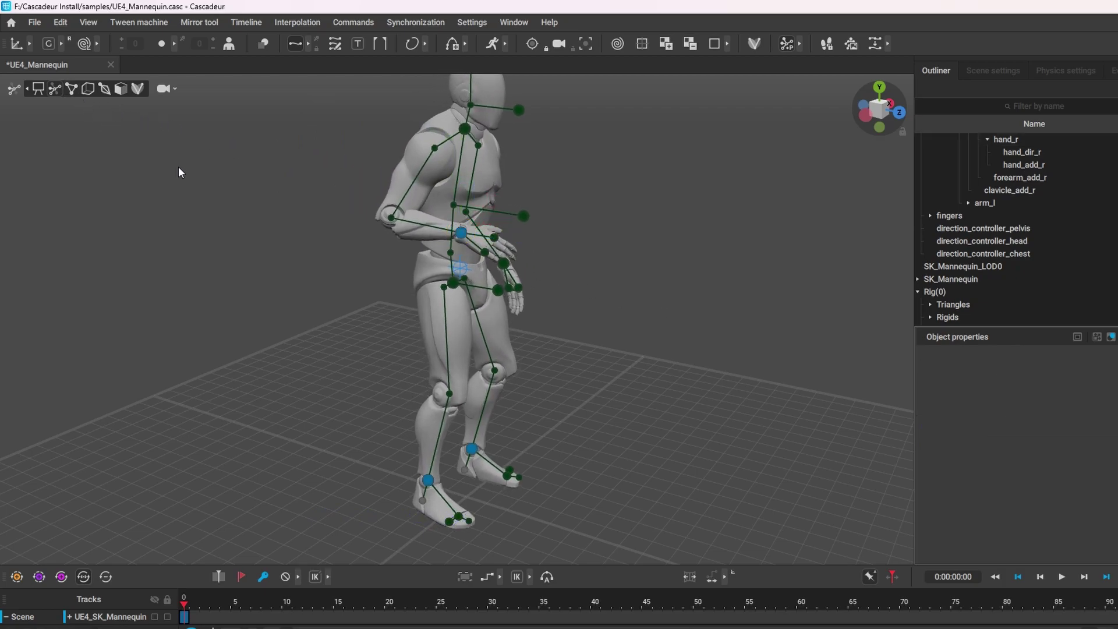
click(524, 215)
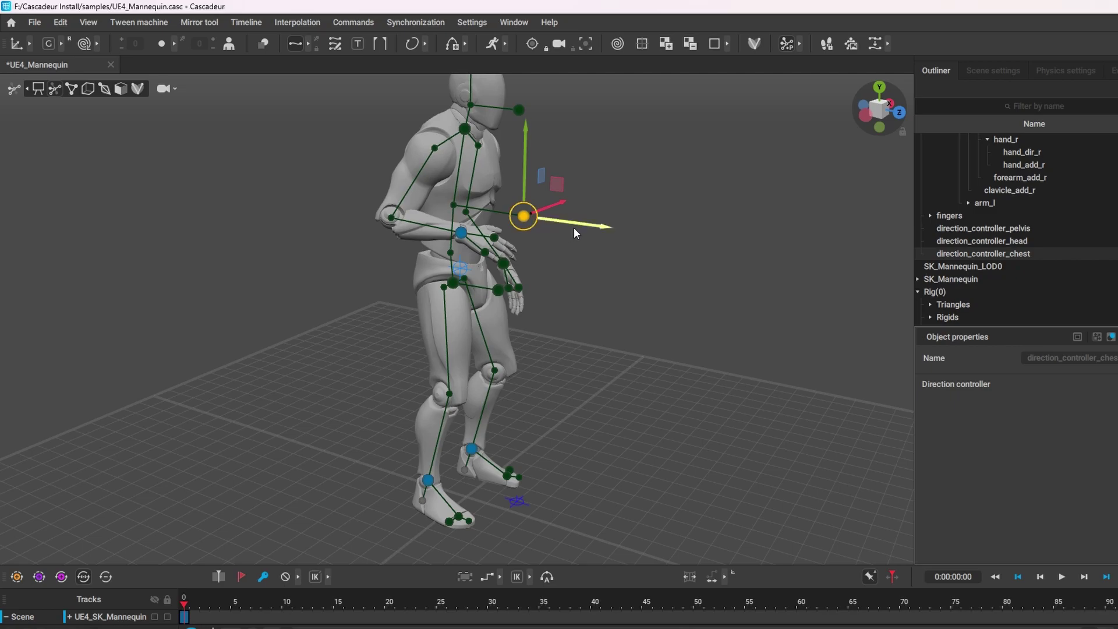
right_drag(717, 246, 542, 266)
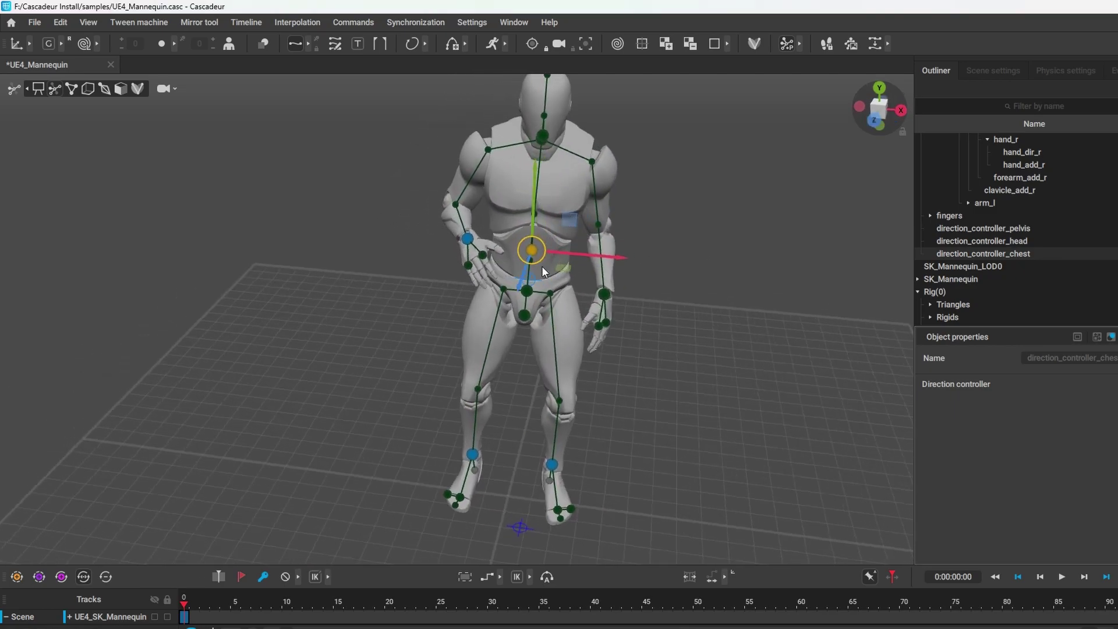
click(468, 244)
drag(472, 259, 777, 499)
right_drag(775, 361, 841, 358)
click(780, 299)
click(778, 291)
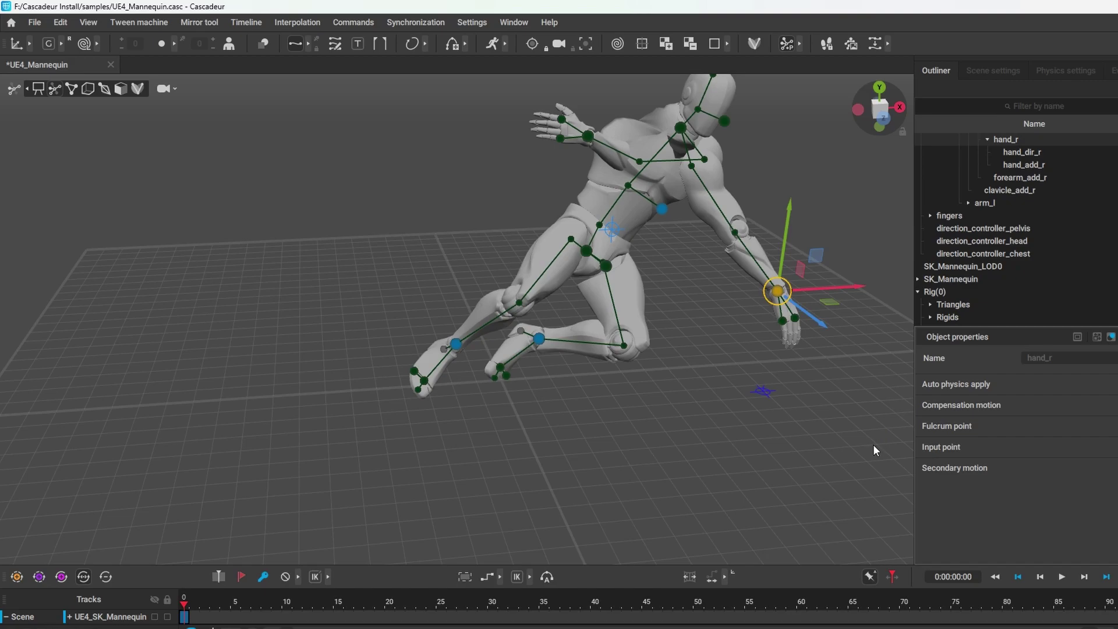
key(ctrl+z)
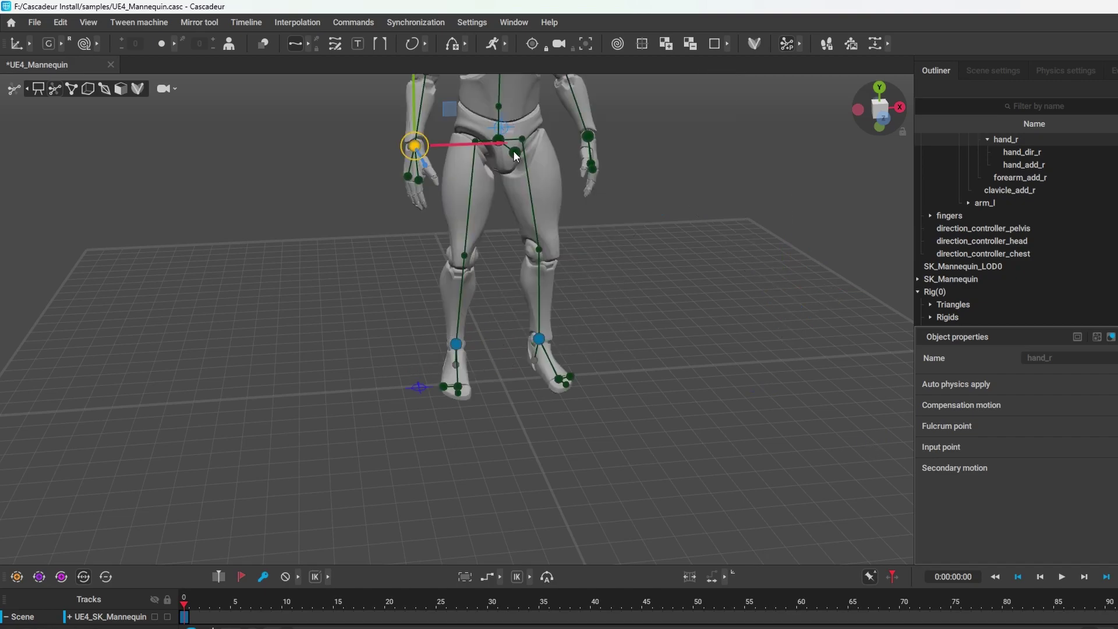
Pull the pelvis point down and raise the neck joint into a kneel with arms spread.
mouse_move(513, 153)
alt+mouse_down()
mouse_move(563, 200)
mouse_move(505, 145)
alt+mouse_up()
alt+middle_drag(505, 145, 547, 300)
click(71, 89)
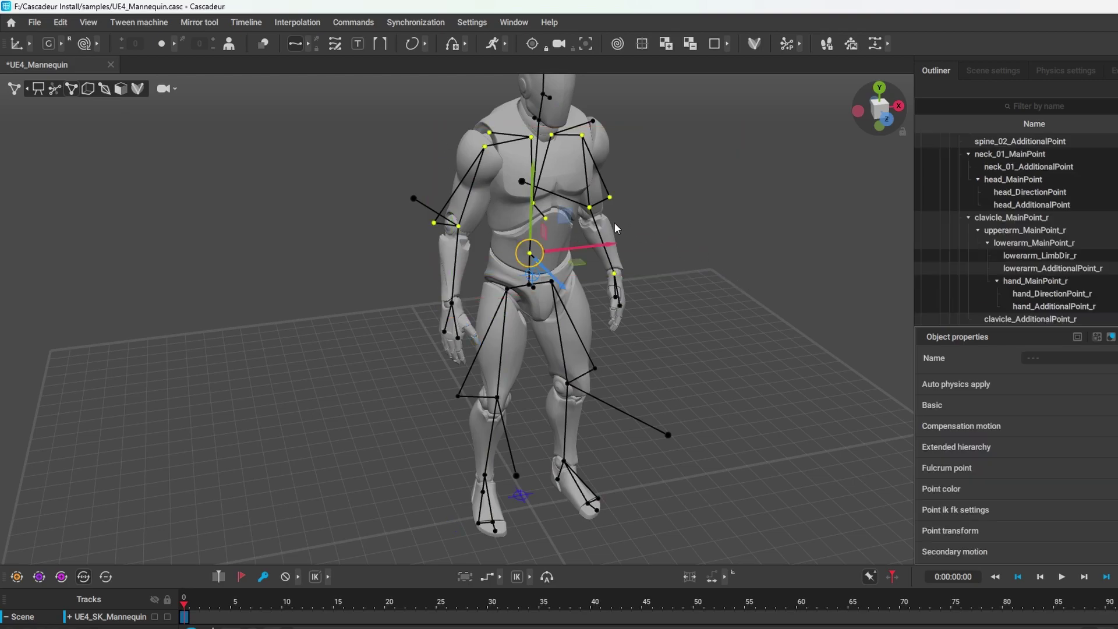
drag(542, 255, 601, 424)
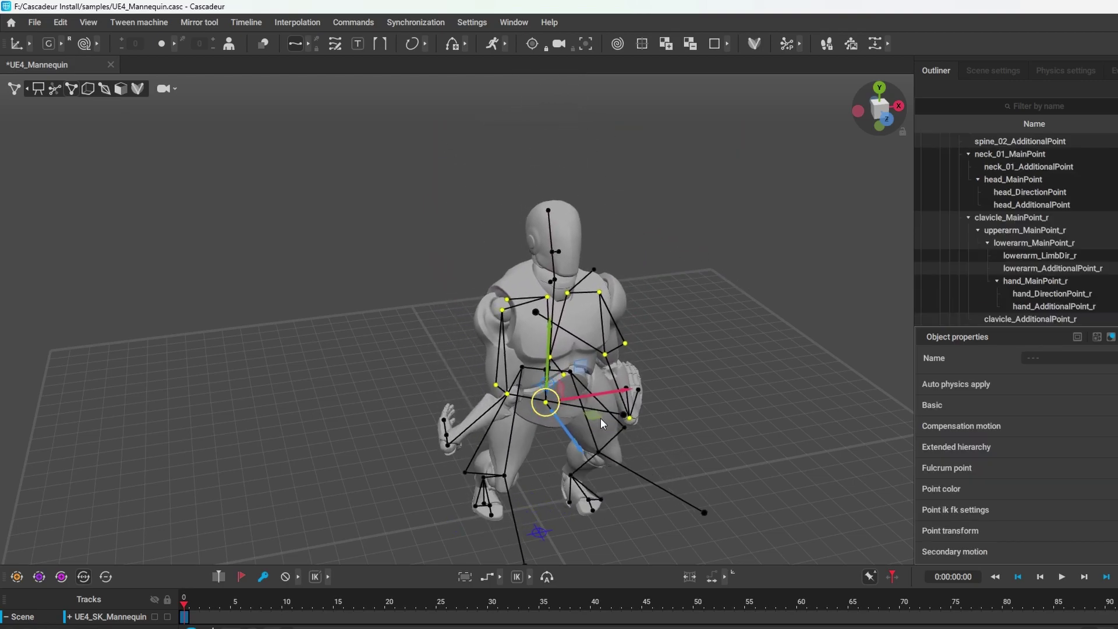
click(54, 88)
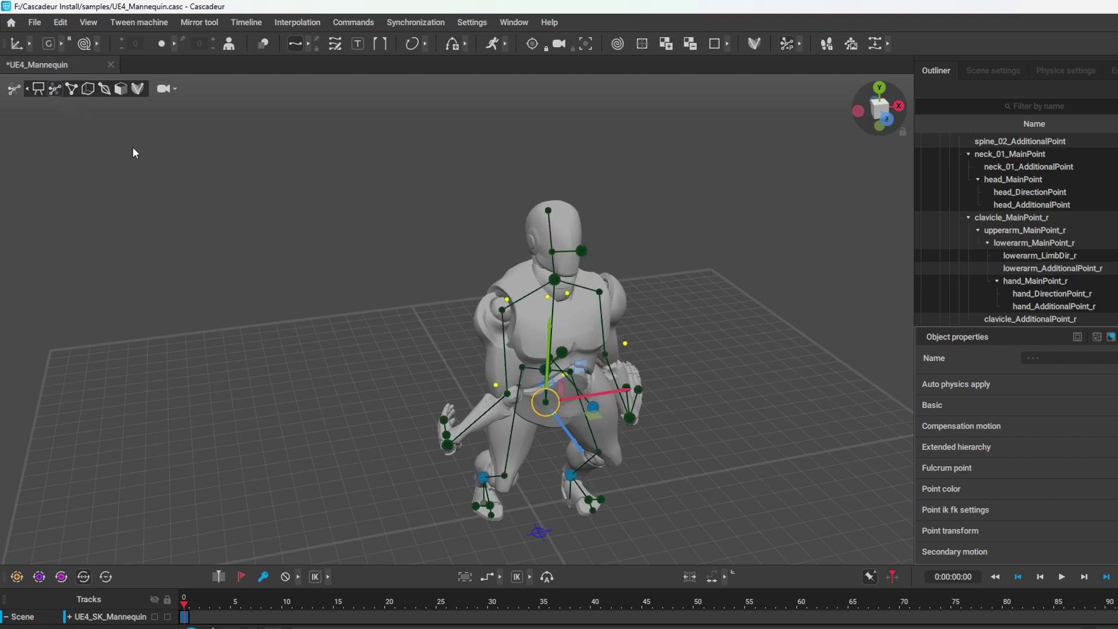
click(554, 280)
drag(555, 282, 557, 278)
right_drag(555, 279, 411, 237)
In box controller mode, rotate the right hand box at the wrist.
click(224, 201)
alt+drag(751, 390, 442, 338)
click(89, 90)
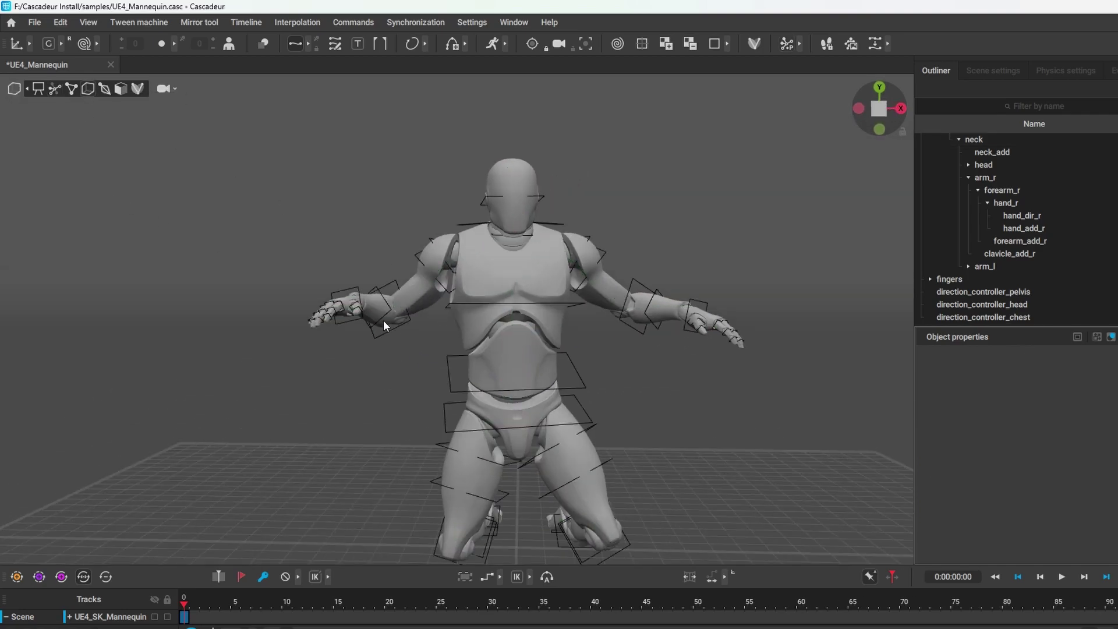
alt+drag(264, 348, 438, 420)
scroll(466, 413, up, 5)
alt+middle_drag(494, 405, 505, 355)
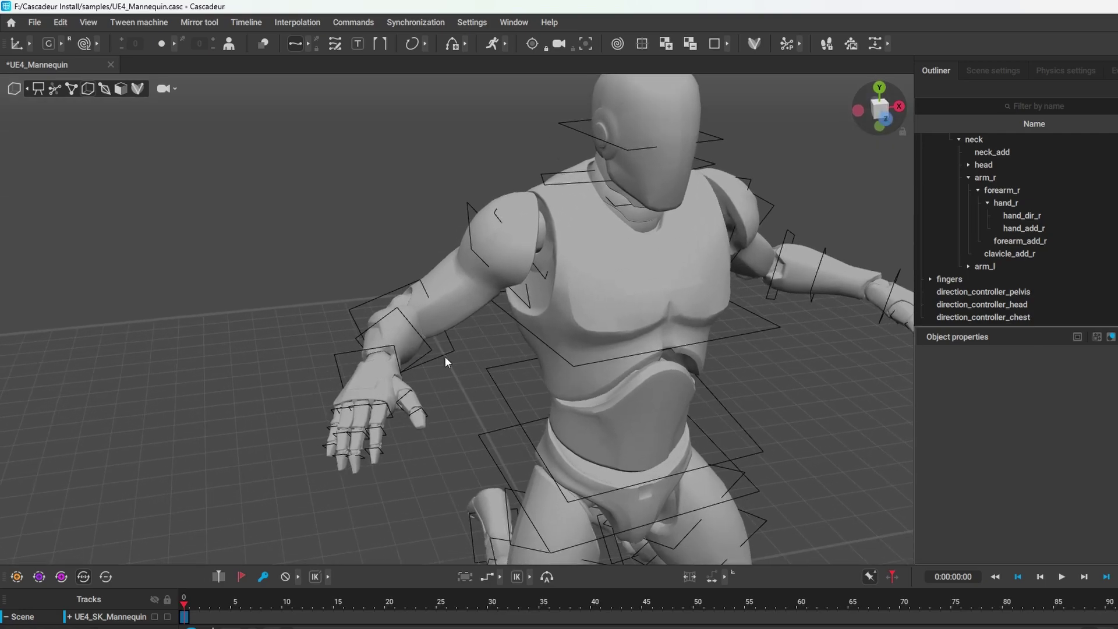
click(390, 353)
key(e)
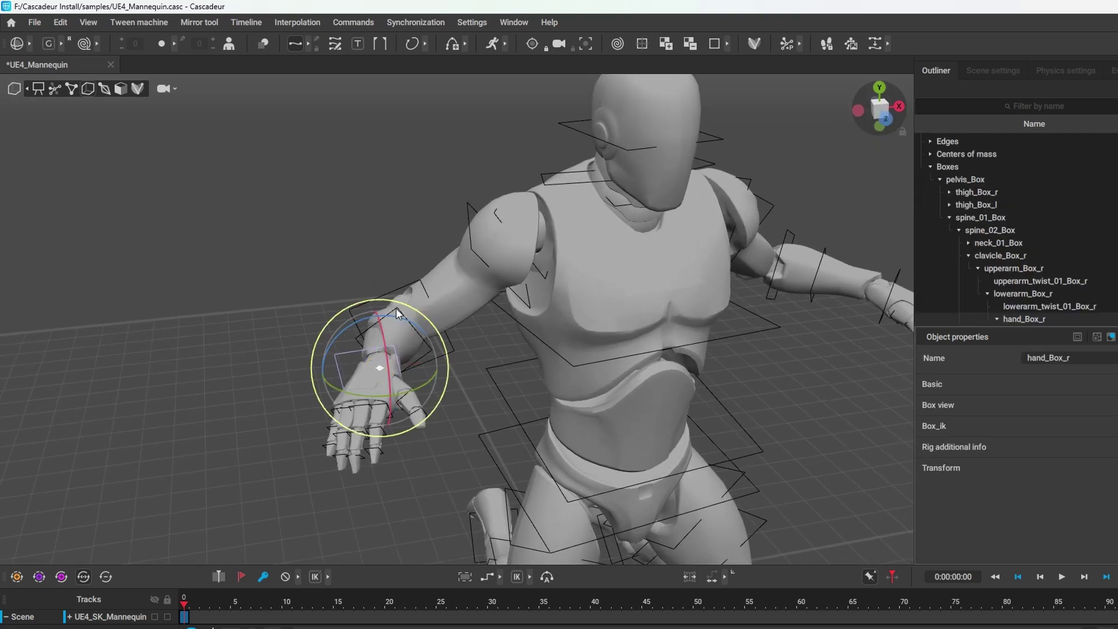
mouse_move(396, 306)
mouse_down()
mouse_move(445, 343)
mouse_move(408, 314)
mouse_up()
click(226, 375)
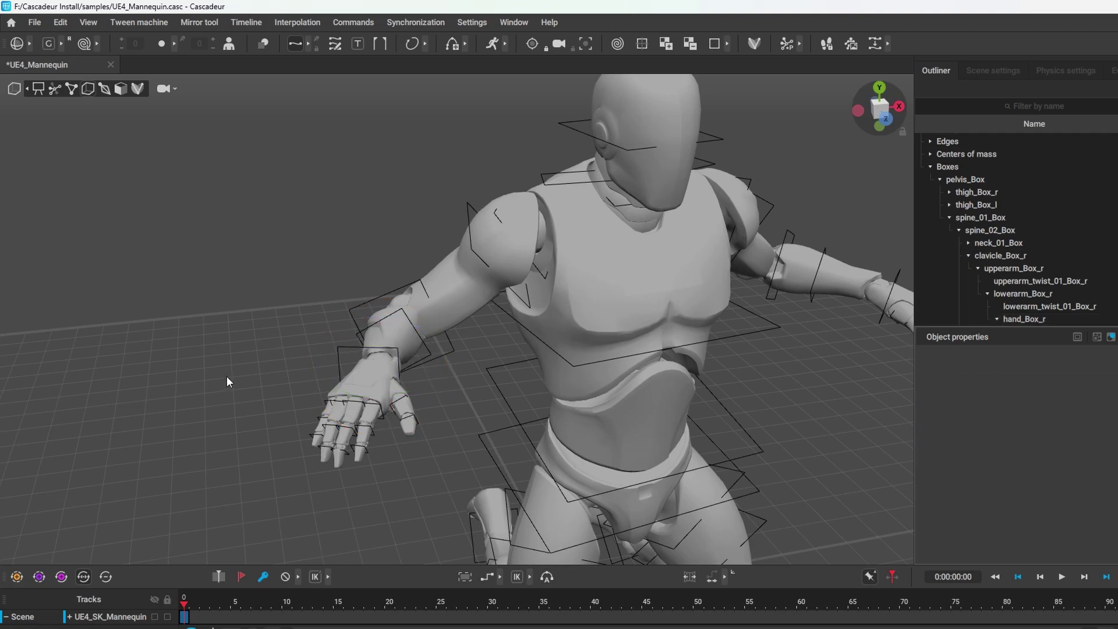
Switch back to joint controllers with the mannequin standing upright again.
click(55, 88)
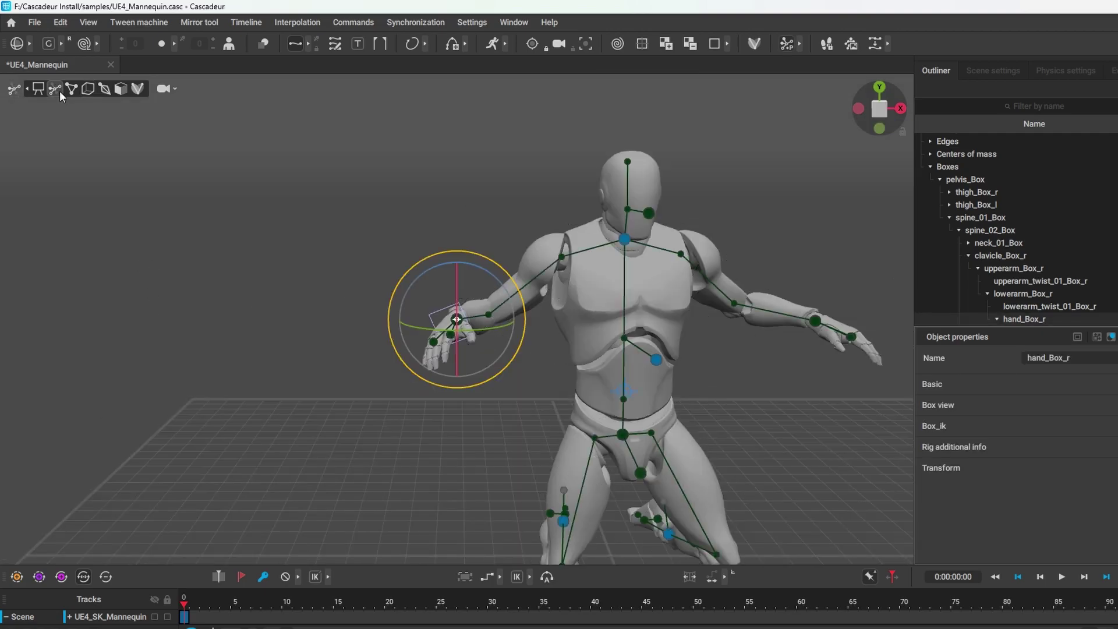
click(283, 200)
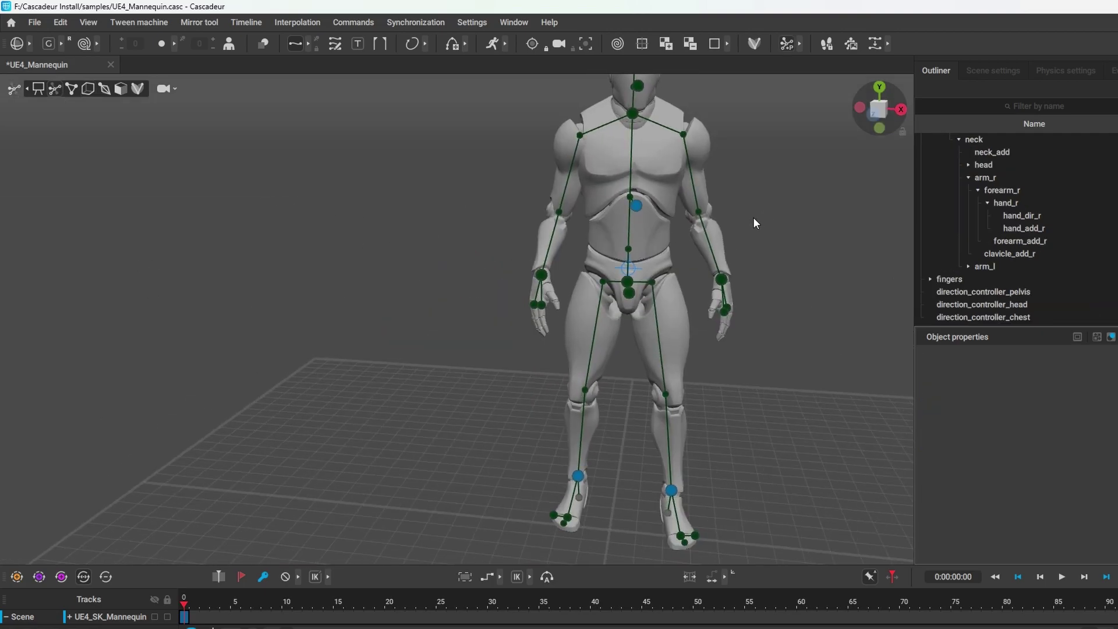
alt+drag(753, 218, 775, 257)
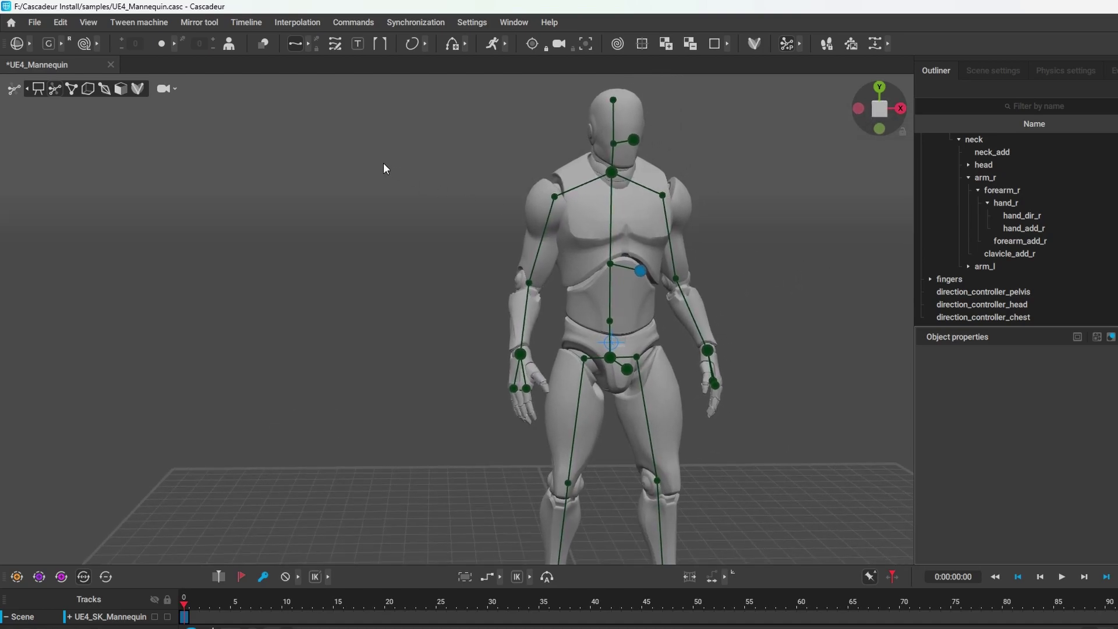
Raise the right hand up and outward and rotate it so the fingers point up.
click(520, 354)
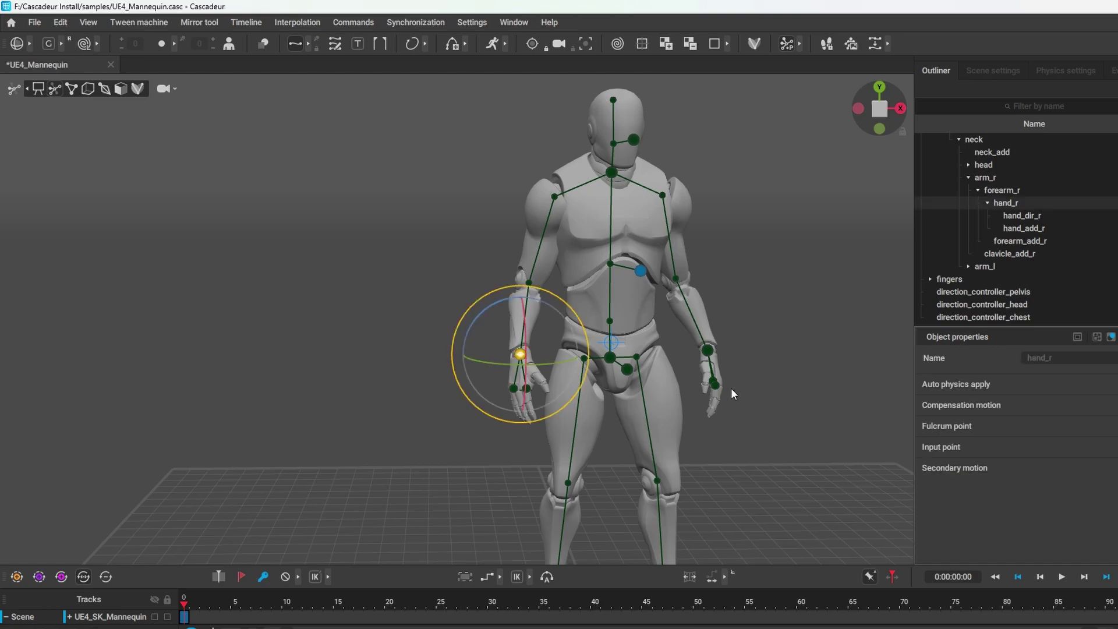
key(w)
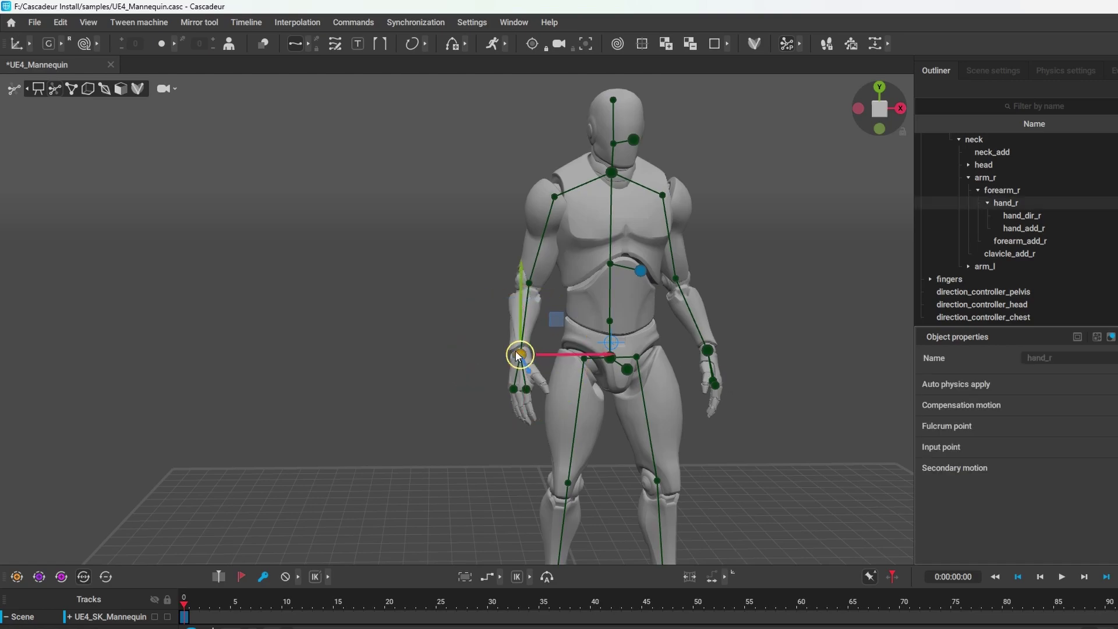
drag(517, 349, 483, 239)
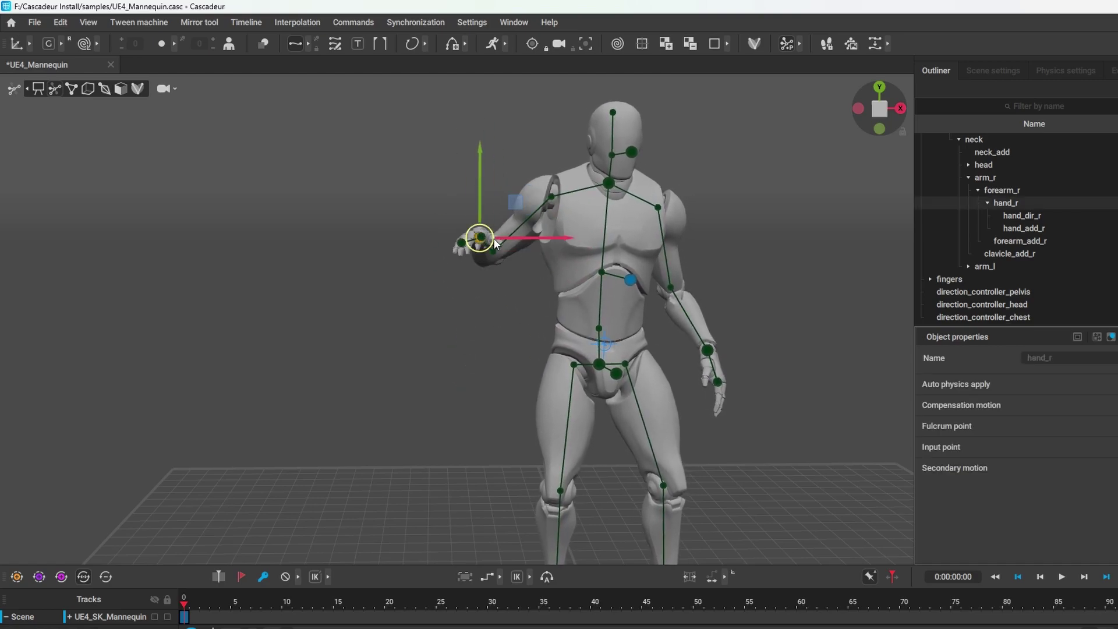
key(e)
mouse_move(481, 192)
mouse_down()
mouse_move(480, 161)
mouse_move(481, 210)
mouse_move(479, 172)
mouse_move(481, 185)
mouse_up()
Select the right forearm, try moving the hand beside the hip, then undo that move.
click(500, 260)
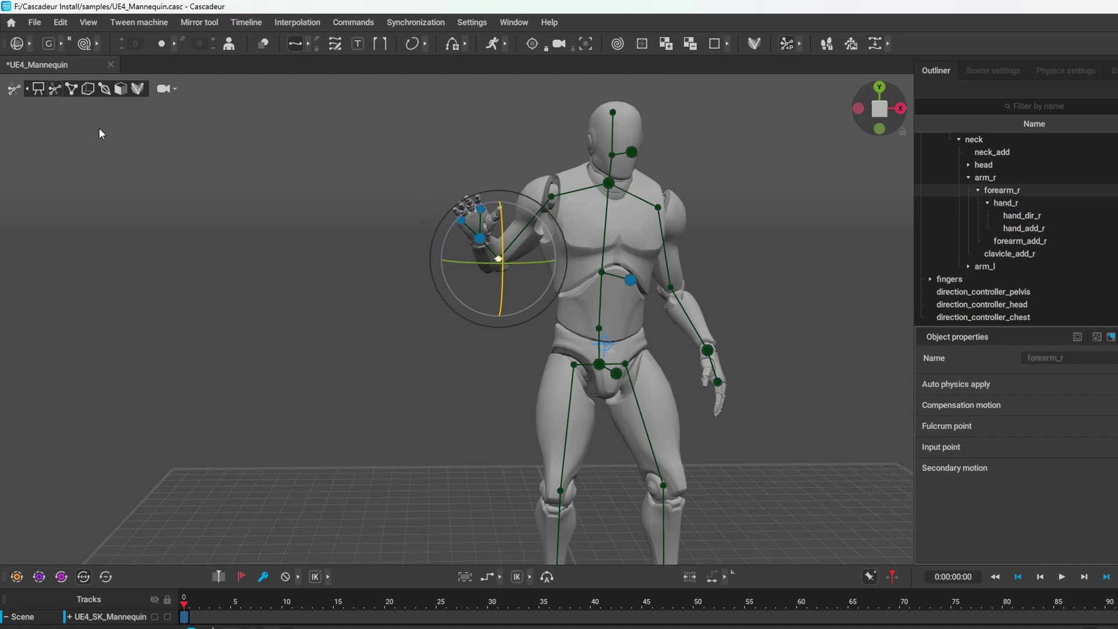
key(w)
alt+drag(409, 332, 602, 368)
click(358, 237)
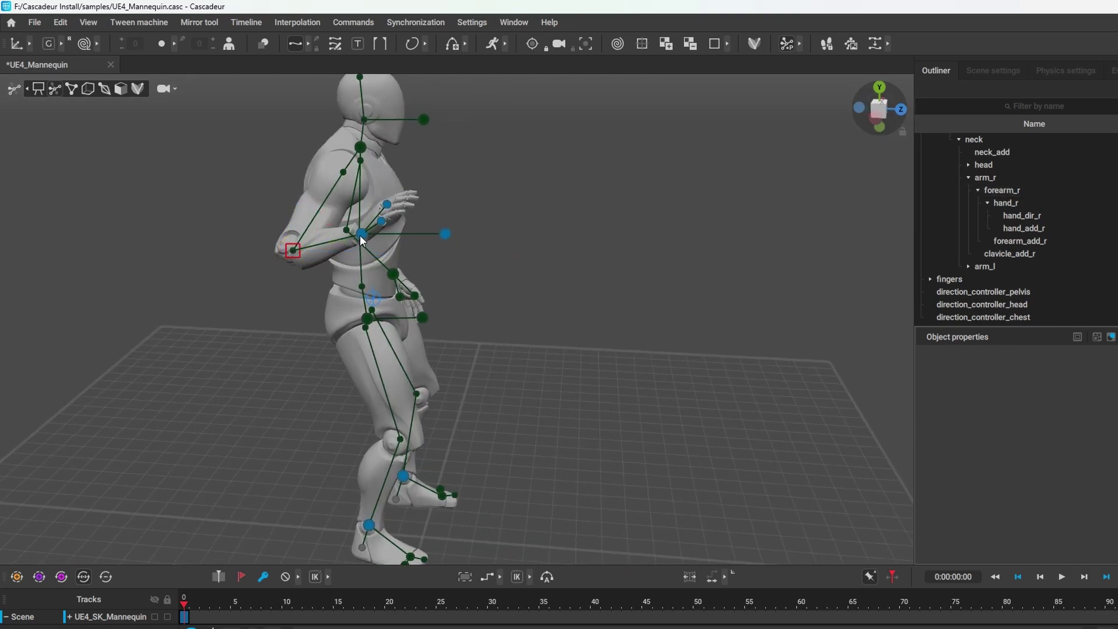
click(365, 235)
drag(368, 239, 342, 302)
key(ctrl+z)
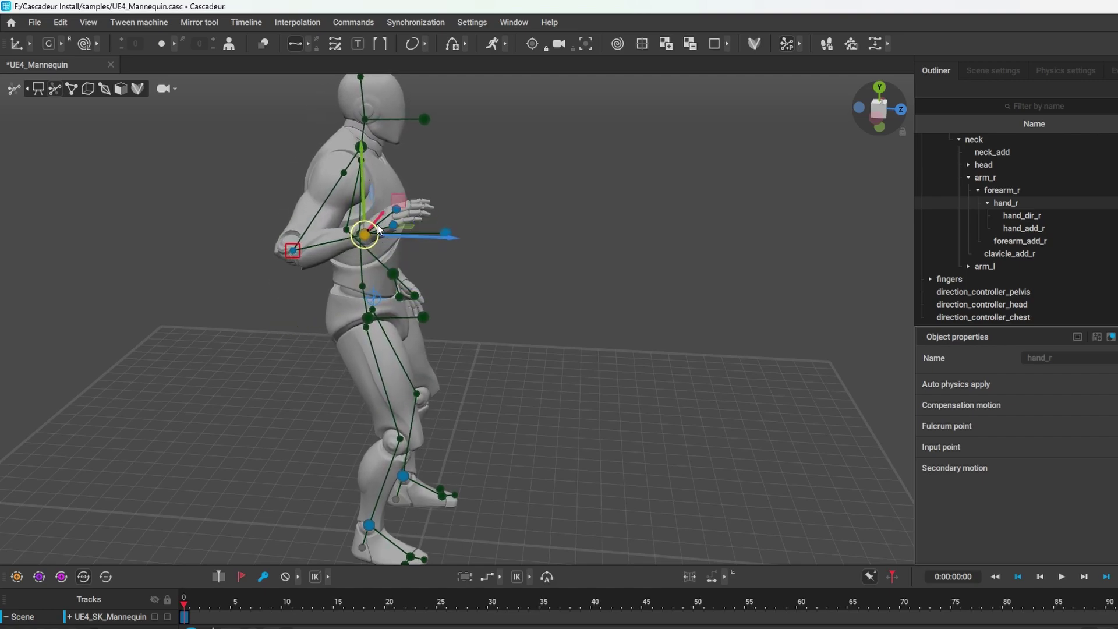
key(ctrl+z)
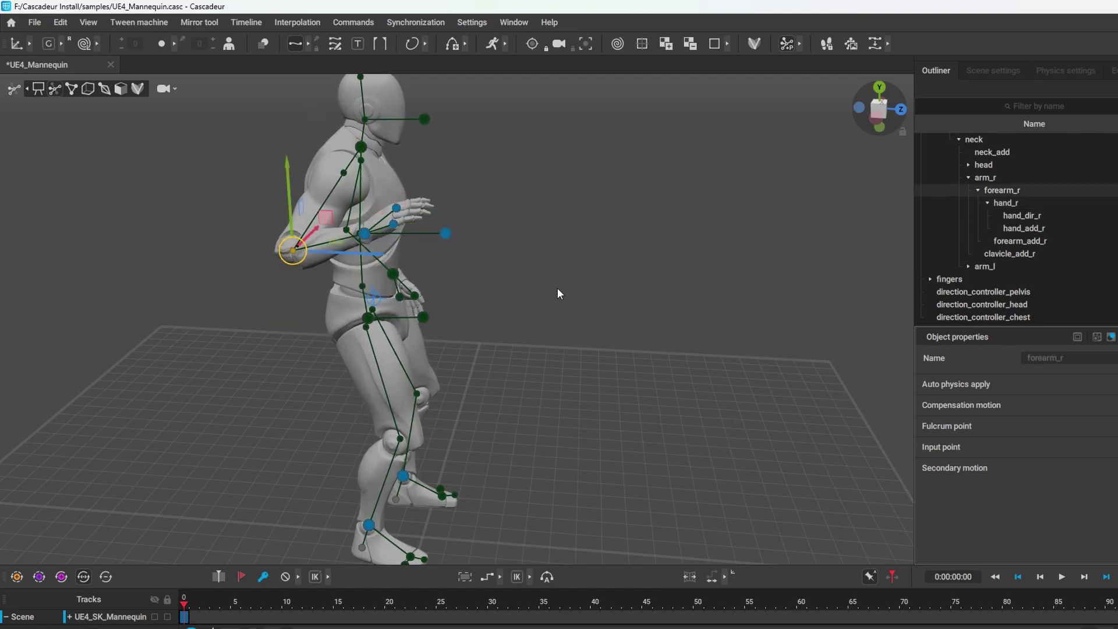
click(559, 286)
alt+drag(679, 237, 564, 226)
Show the purple rigging skeleton and select the ik_hand_gun controller.
click(104, 89)
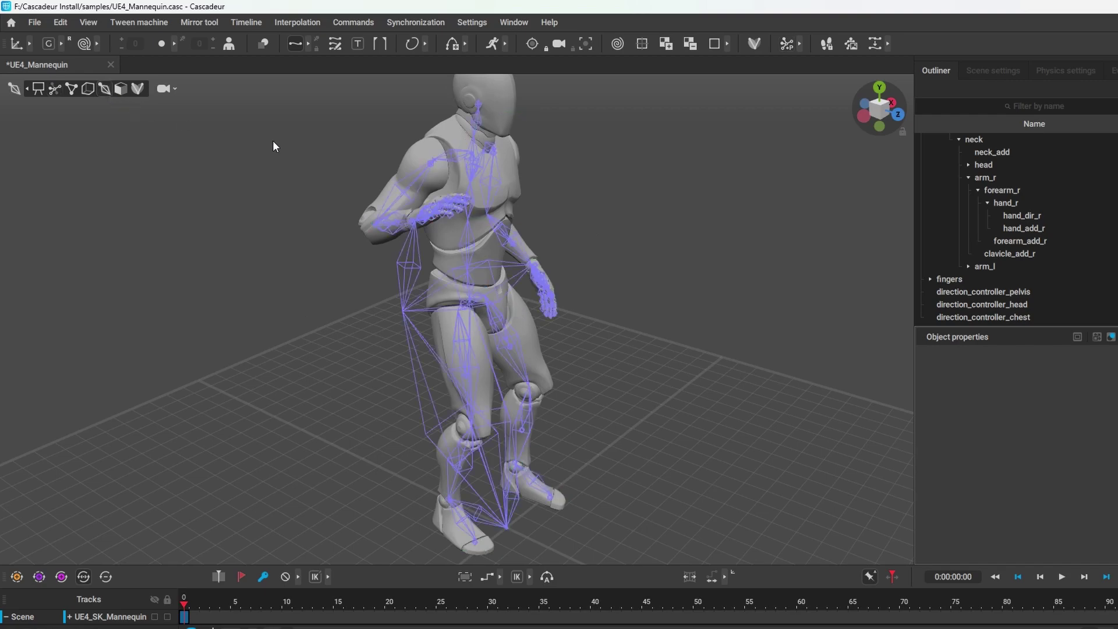
right_drag(754, 256, 522, 197)
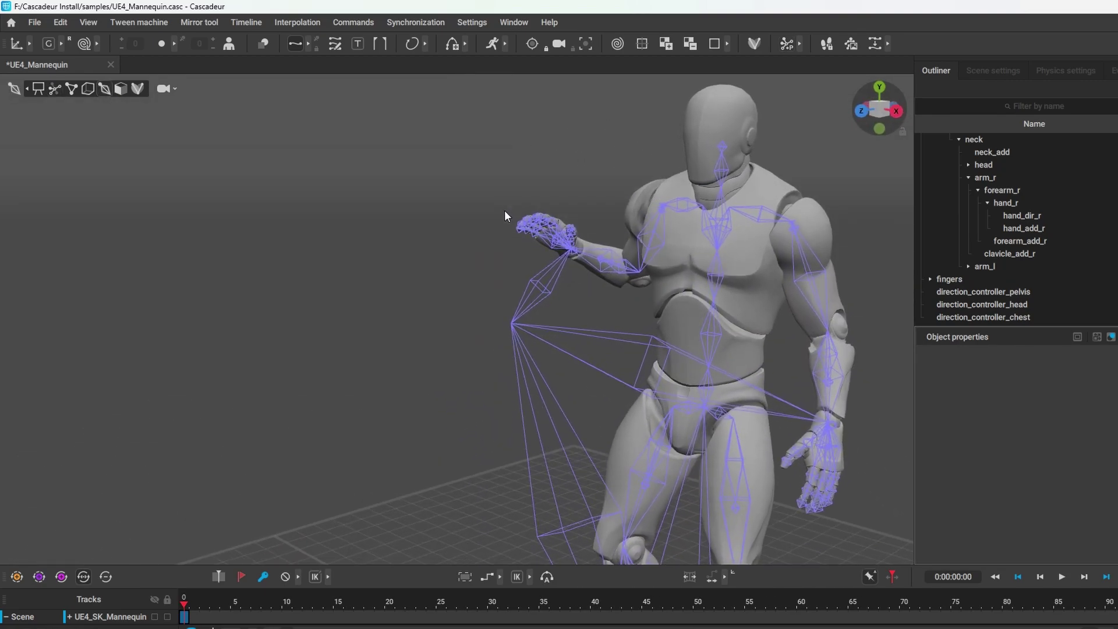
right_drag(508, 214, 746, 296)
click(505, 298)
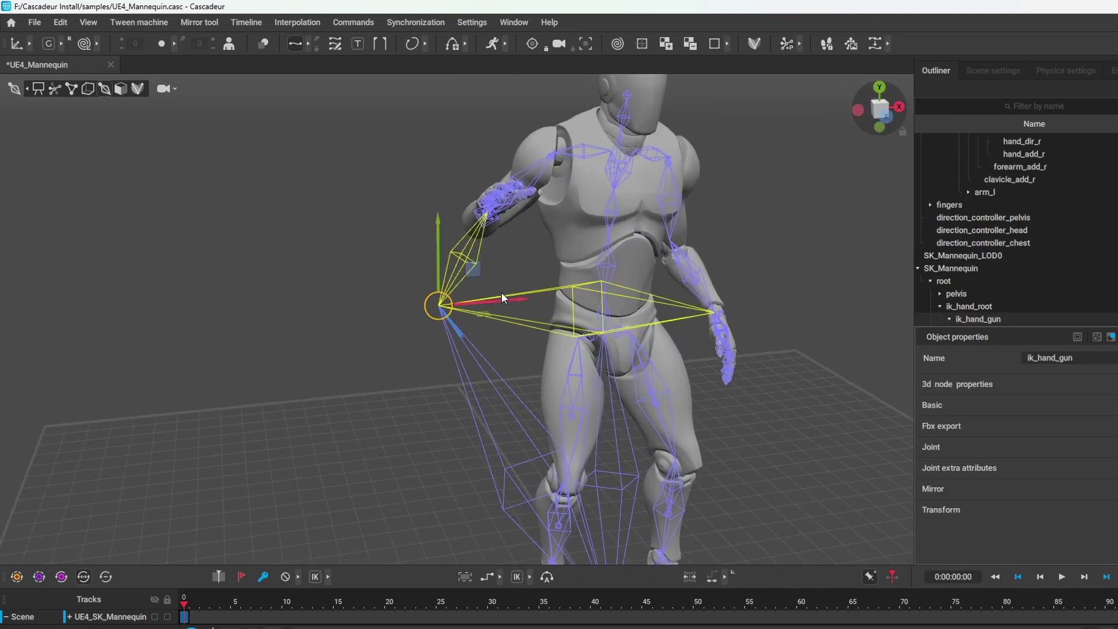
right_drag(328, 342, 475, 271)
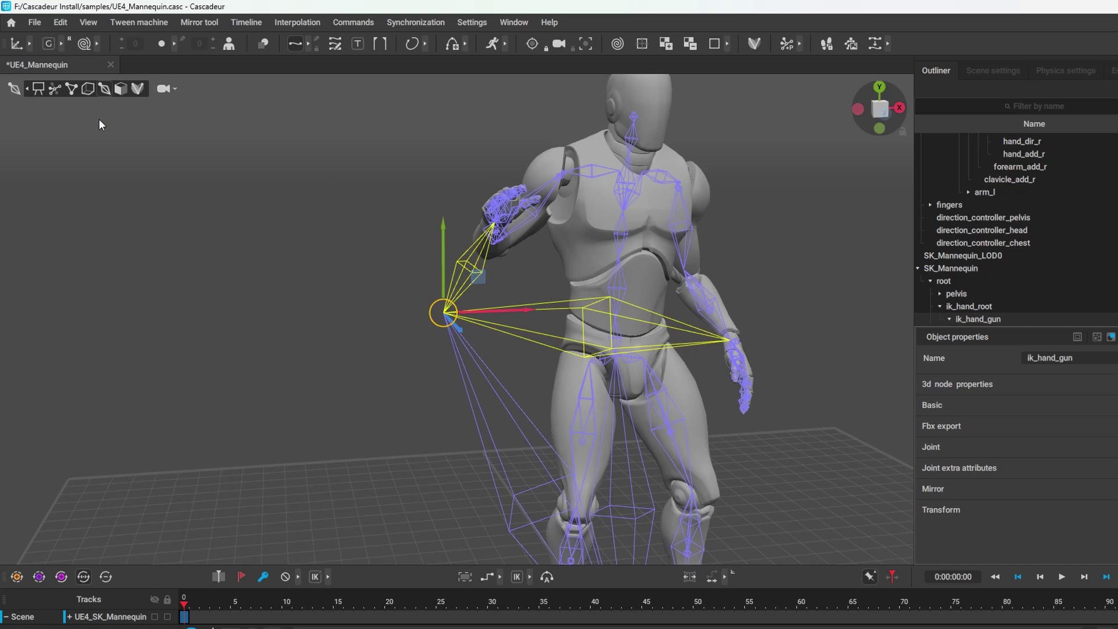
View the mannequin as wireframe, select SK_Mannequin_LOD0, then switch to shaded mesh with rig.
click(121, 89)
click(671, 240)
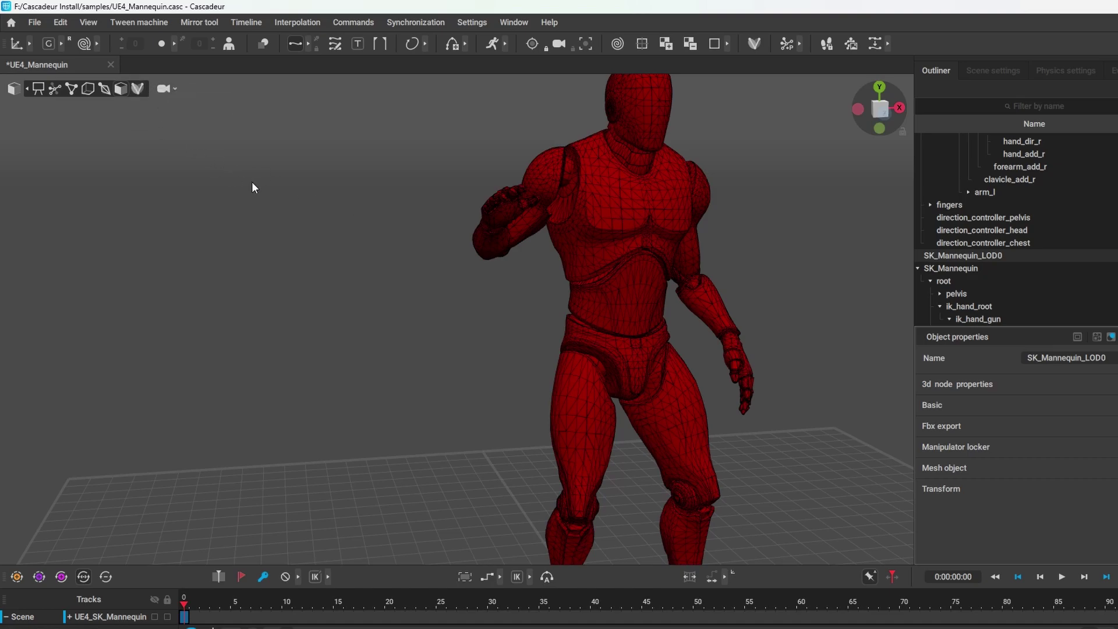
click(145, 109)
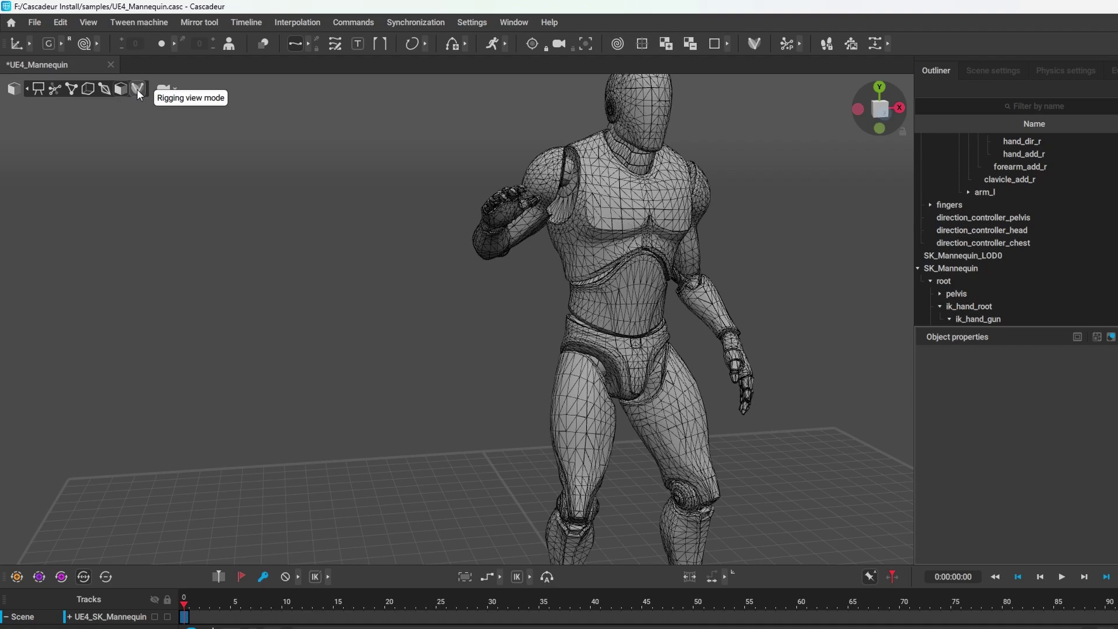
click(137, 89)
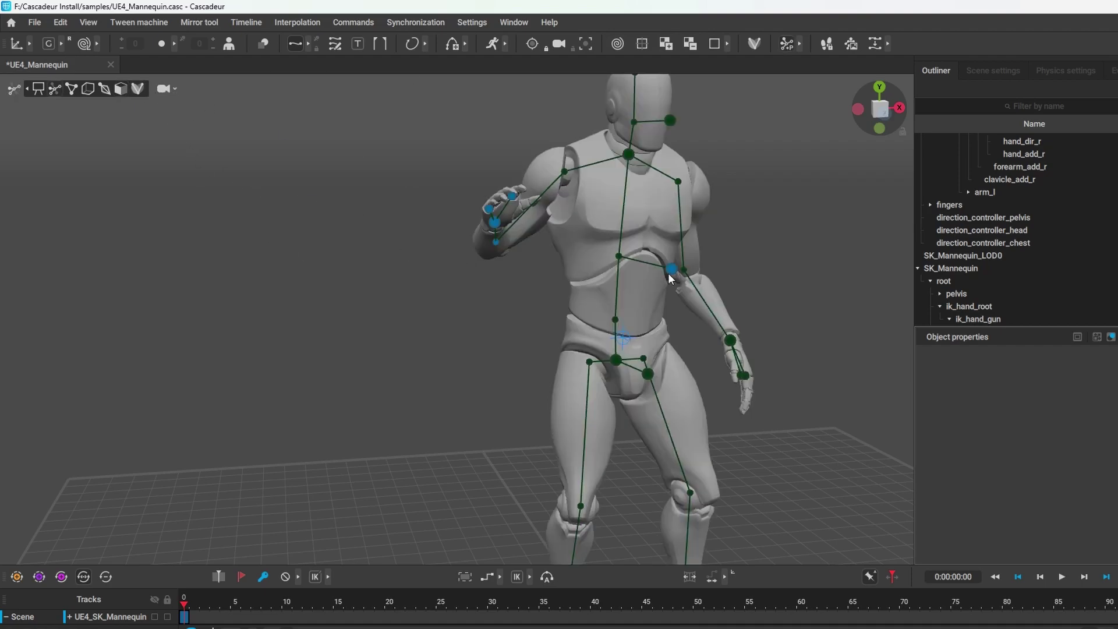
scroll(495, 314, down, 3)
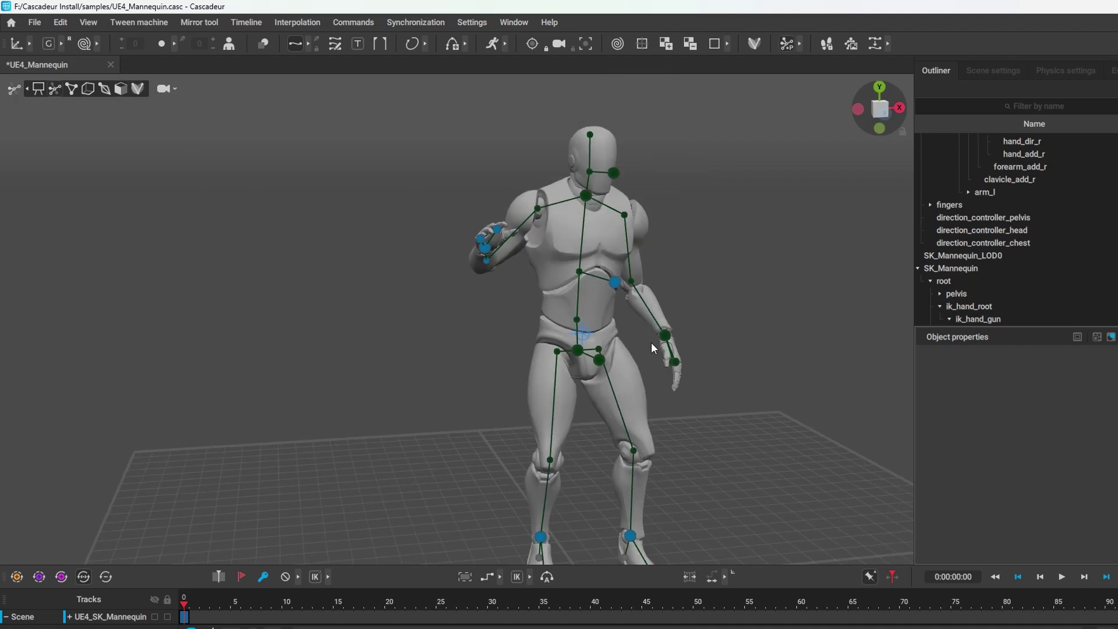
Enlarge the timeline, raise the right hand beside the shoulder, and return to frame 2.
drag(267, 566, 248, 504)
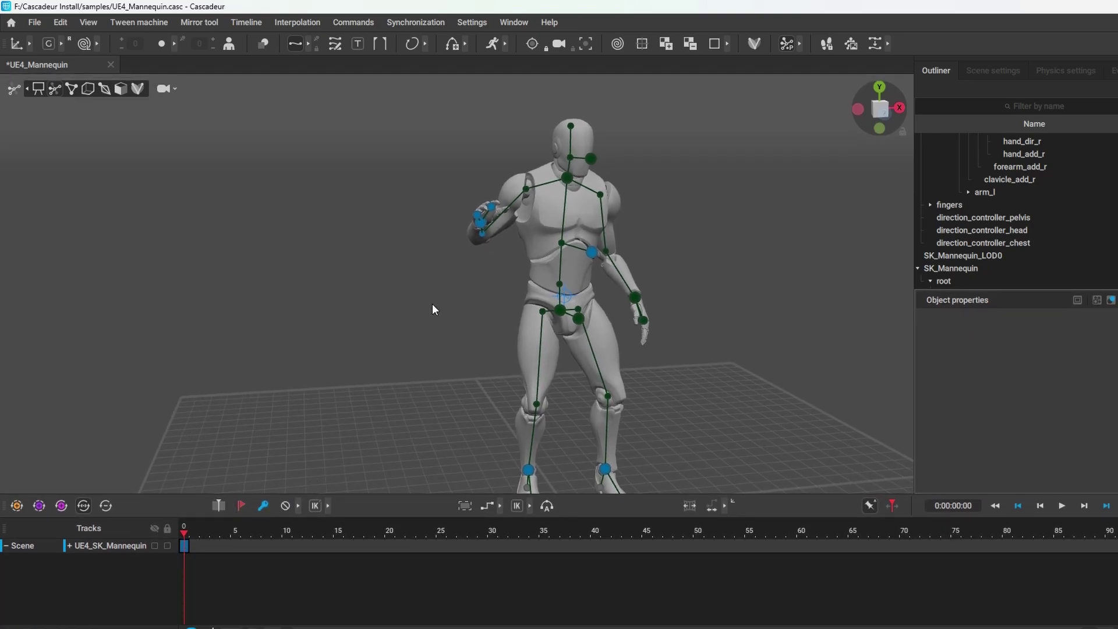
alt+drag(437, 291, 483, 262)
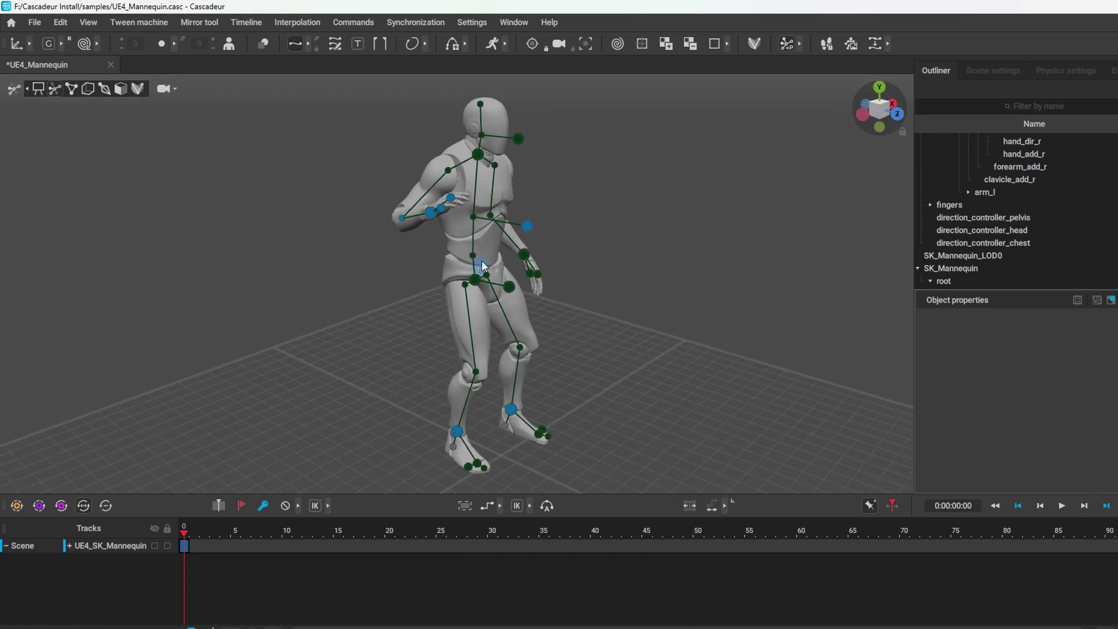
drag(433, 214, 354, 173)
click(297, 546)
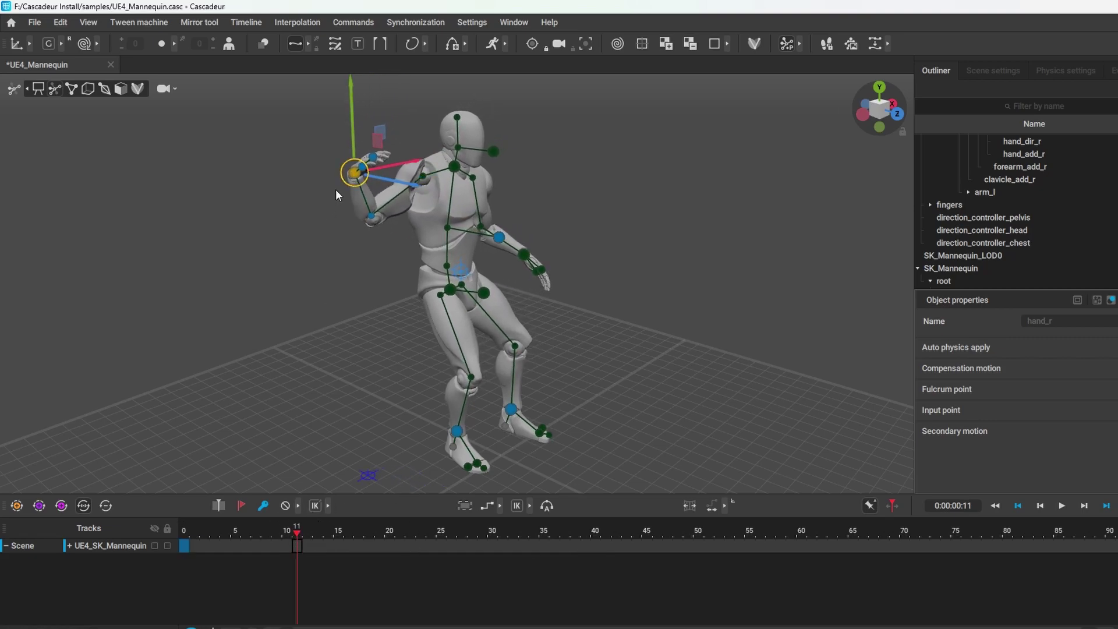
drag(354, 173, 589, 213)
key(ctrl+z)
click(204, 530)
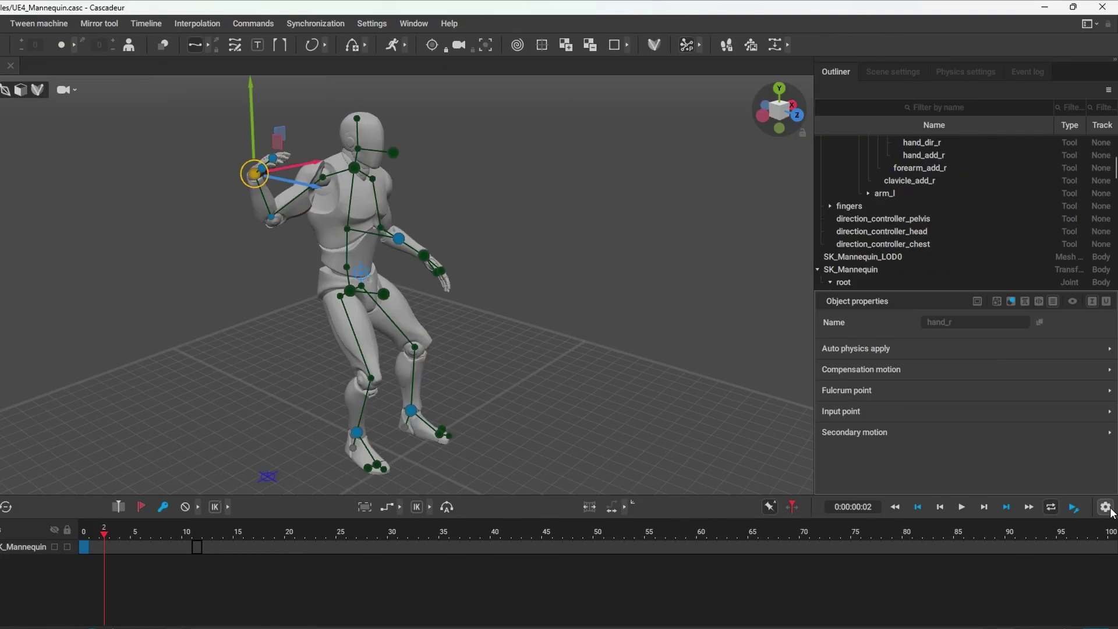
click(1108, 508)
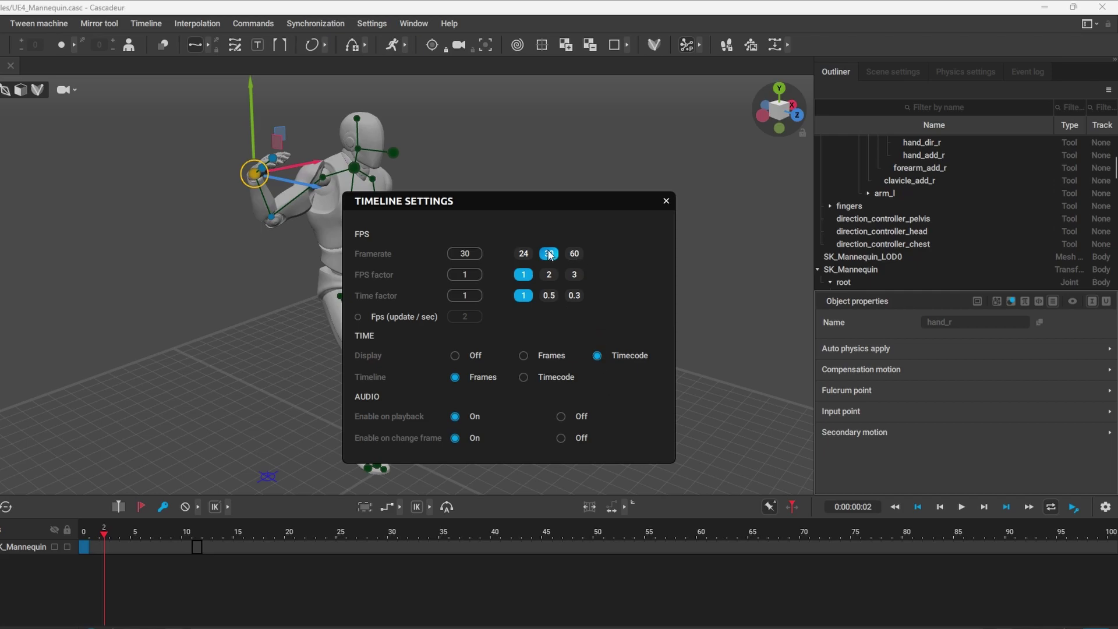
click(666, 204)
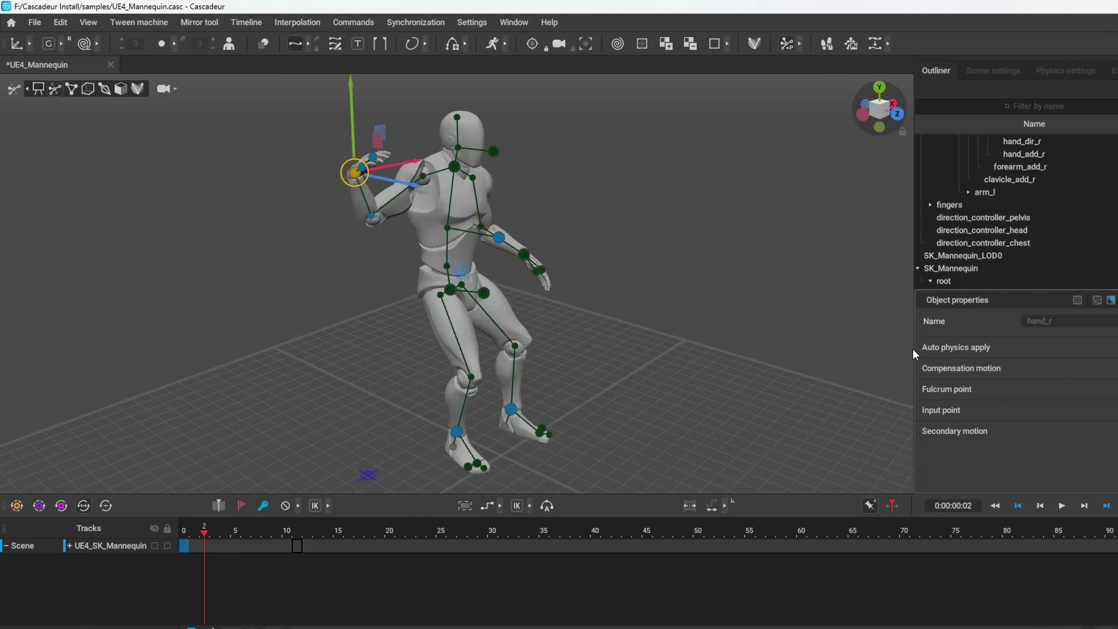
Key the right hand overhead at frame 30 and at shoulder height at frame 60, then scrub.
click(492, 546)
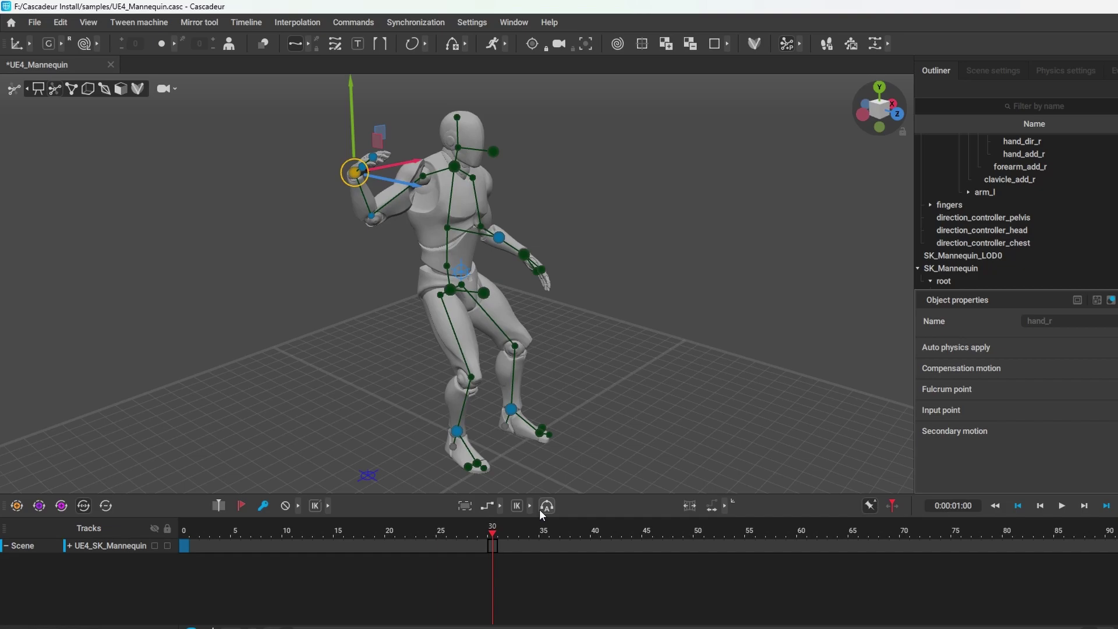
key(f)
drag(357, 173, 382, 85)
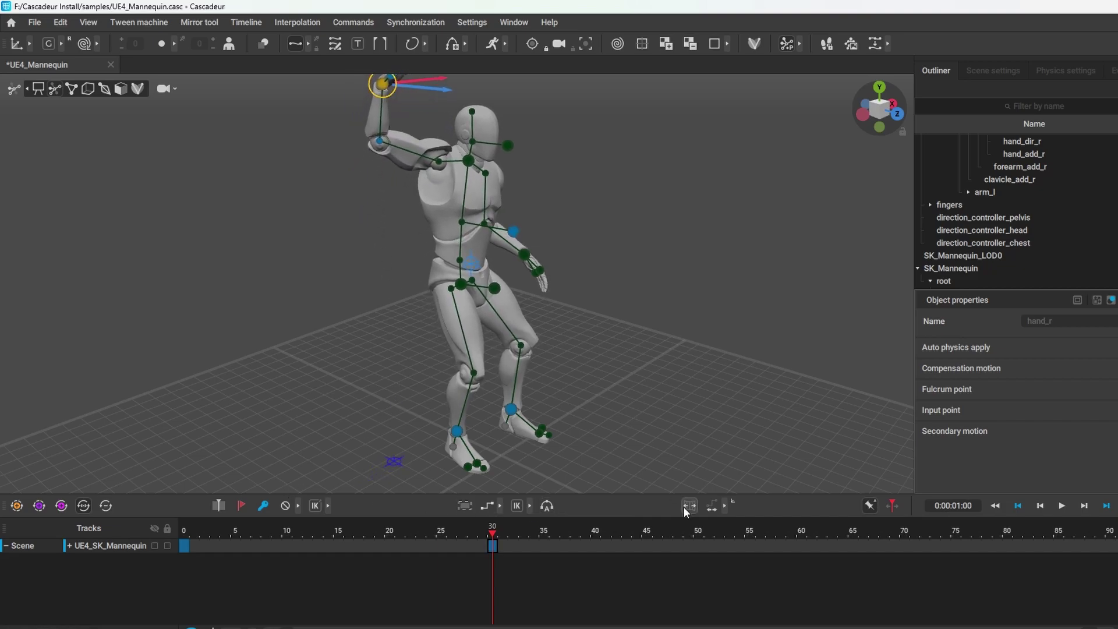
click(800, 544)
mouse_move(438, 111)
right_down()
mouse_move(463, 112)
mouse_move(428, 109)
right_up()
drag(452, 94, 350, 193)
mouse_move(219, 556)
mouse_down()
mouse_move(609, 564)
mouse_move(301, 565)
mouse_move(194, 541)
mouse_move(323, 533)
mouse_move(771, 566)
mouse_move(359, 537)
mouse_move(193, 539)
mouse_move(619, 578)
mouse_move(681, 568)
mouse_move(177, 544)
mouse_move(799, 577)
mouse_move(285, 550)
mouse_move(495, 576)
mouse_move(763, 564)
mouse_move(225, 539)
mouse_up()
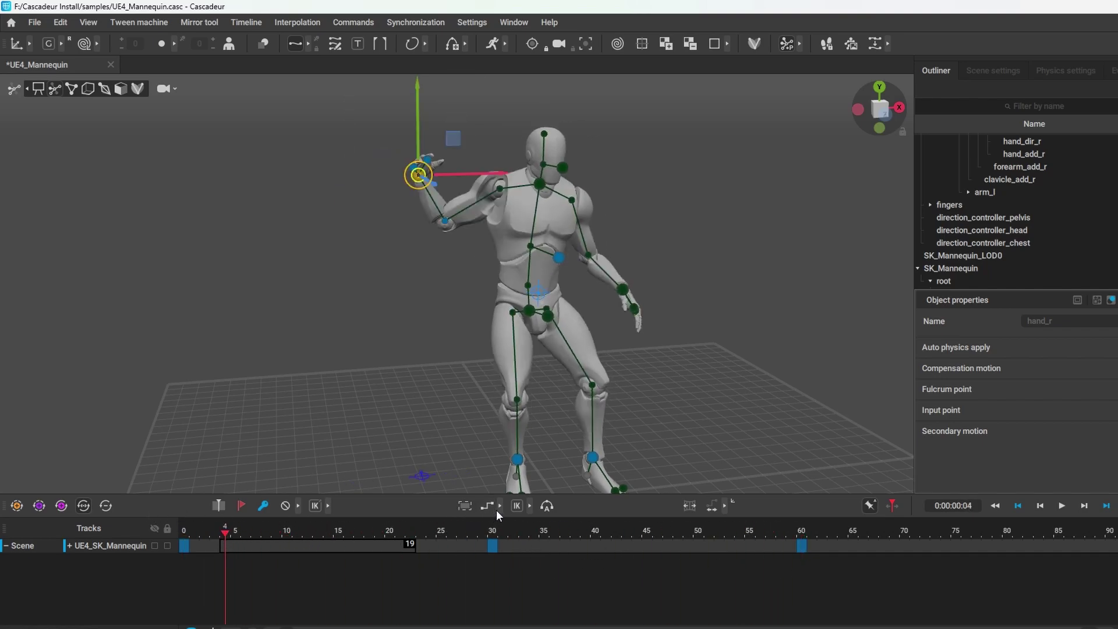
Apply Bezier interpolation to frames 18–39 and scrub to check the smoothed hand motion.
click(498, 507)
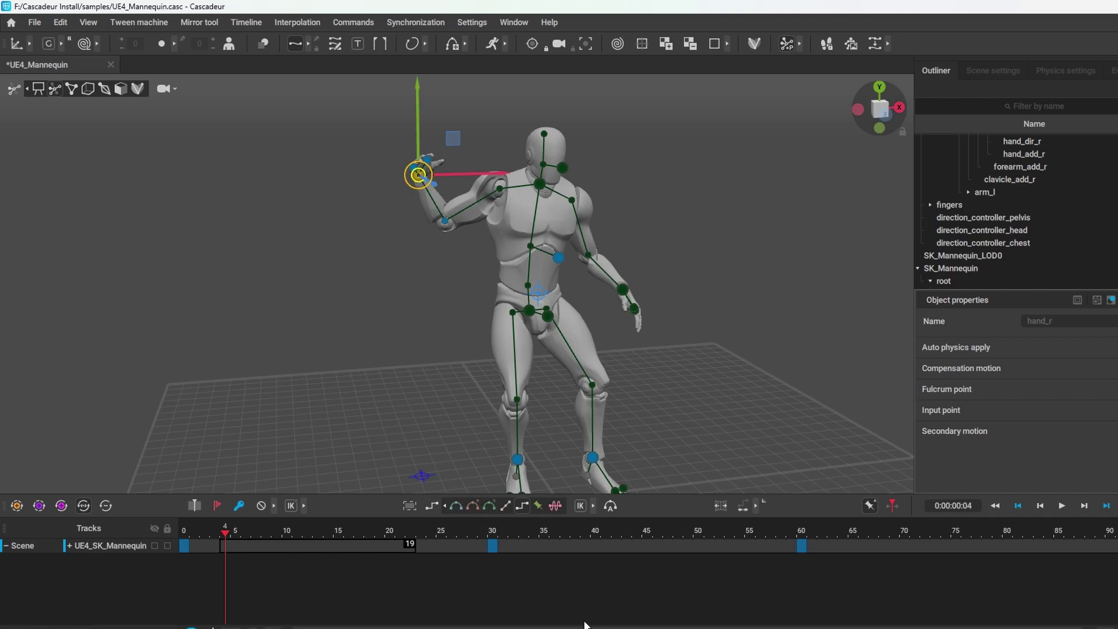
mouse_move(582, 544)
mouse_down()
mouse_move(599, 544)
mouse_move(232, 545)
mouse_move(576, 545)
mouse_up()
drag(368, 544, 586, 554)
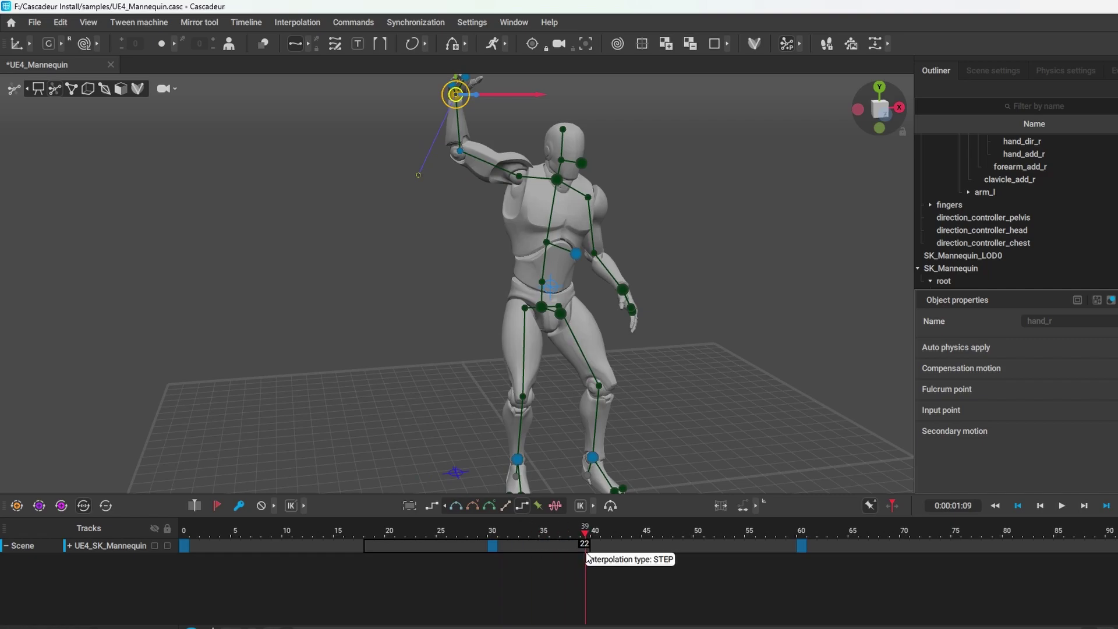
click(451, 505)
mouse_move(200, 525)
mouse_down()
mouse_move(751, 564)
mouse_move(181, 522)
mouse_up()
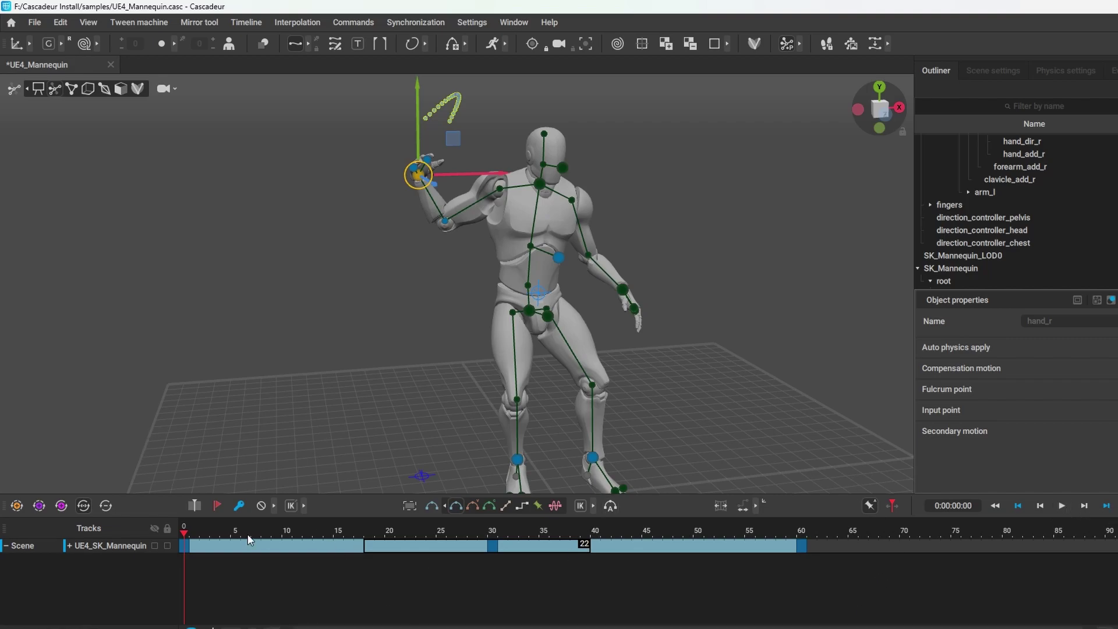
Play the animation, then step through the keyframes at frames 0, 30 and 60.
click(1057, 511)
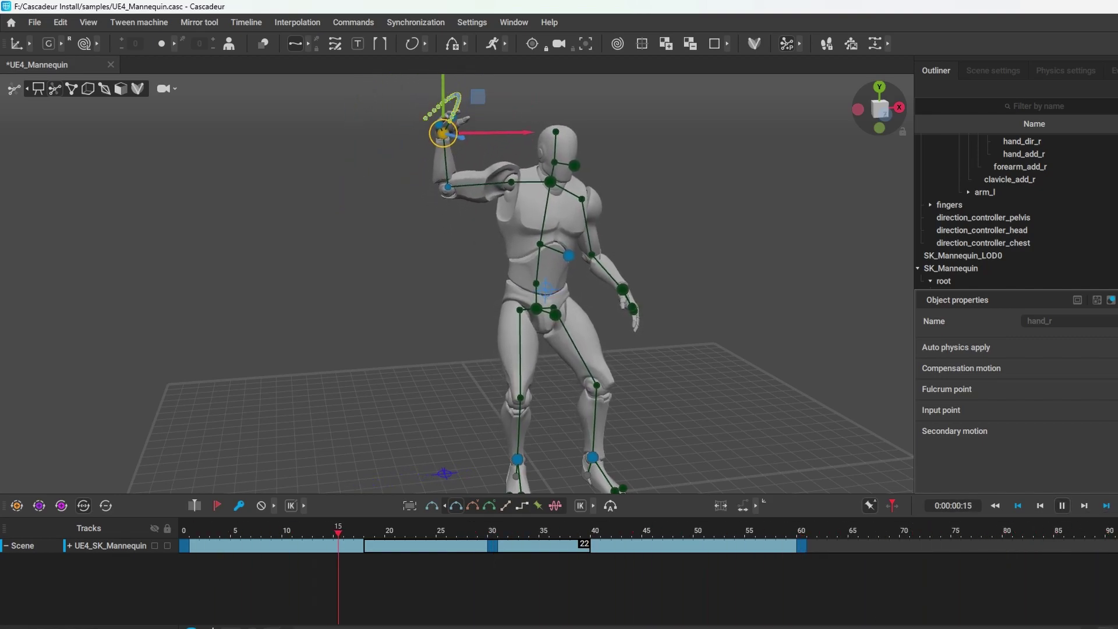
drag(1106, 626, 810, 626)
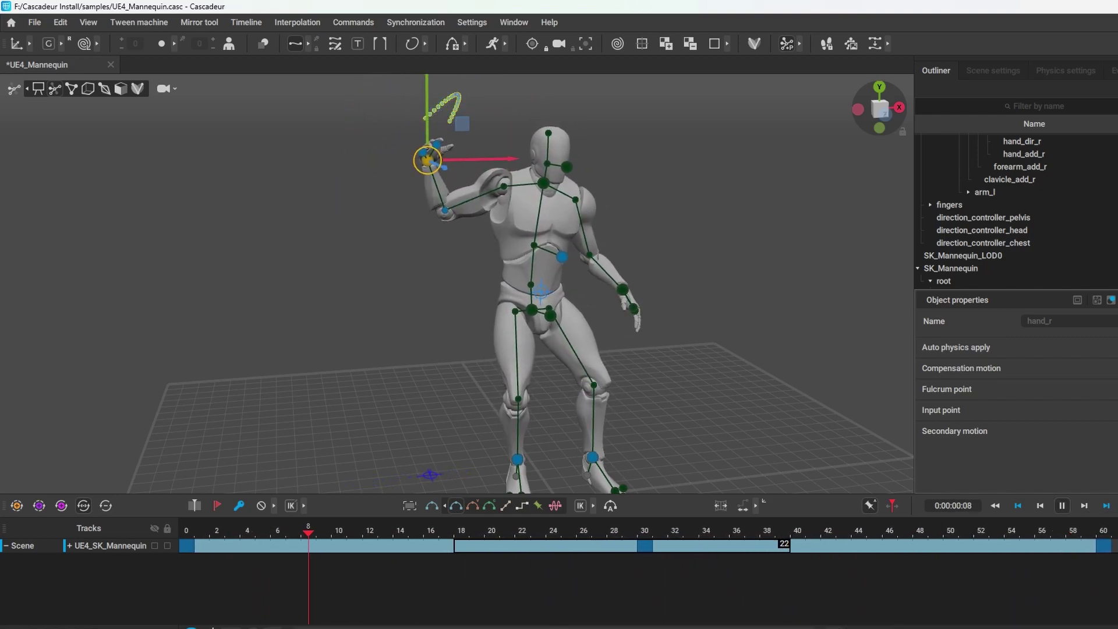
click(1062, 506)
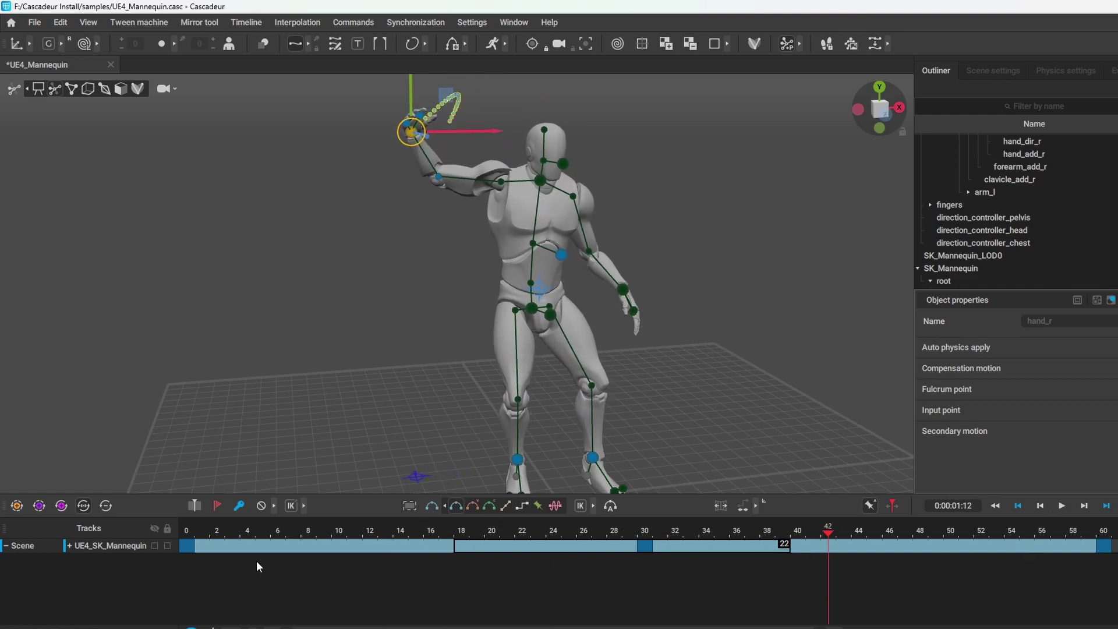
click(188, 548)
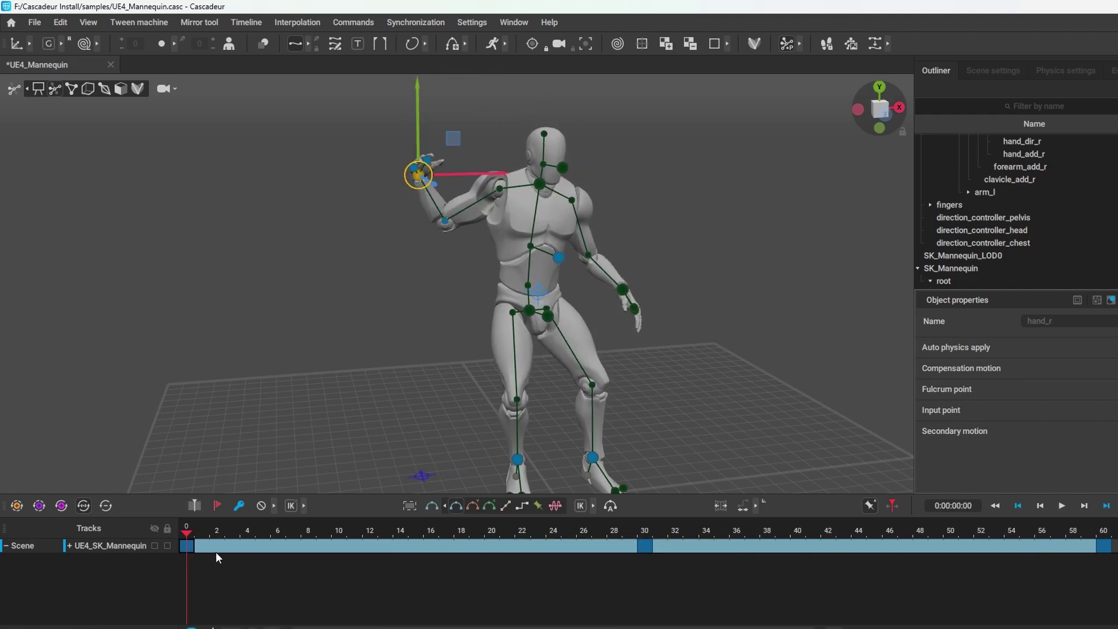
click(645, 547)
click(1103, 550)
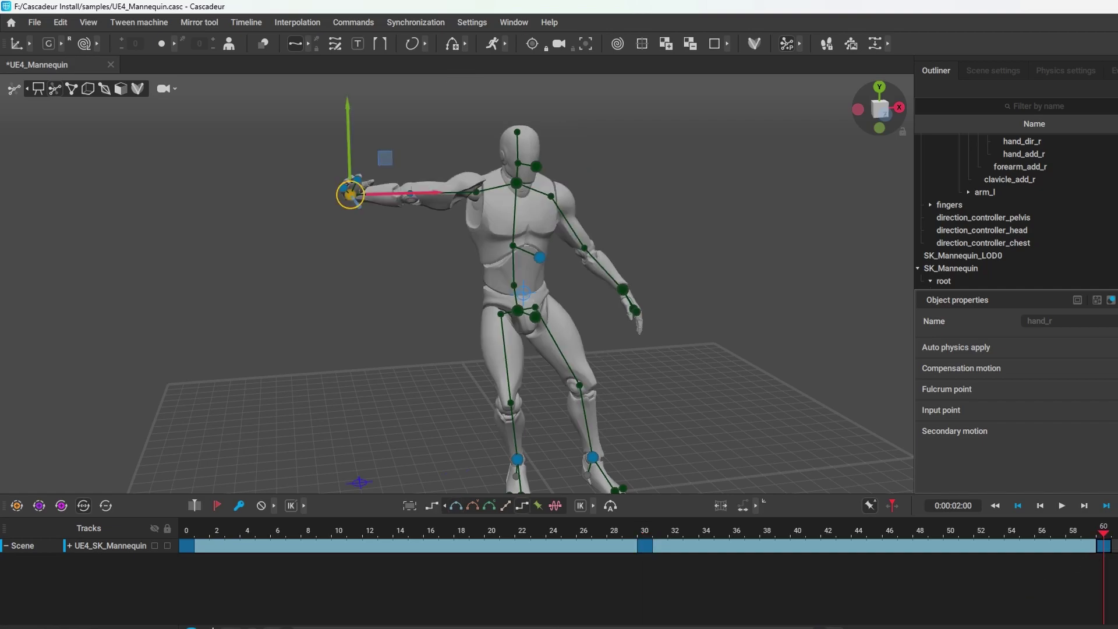
Bend the right arm toward the chest, then delete the keyframe at frame 60.
drag(350, 194, 423, 213)
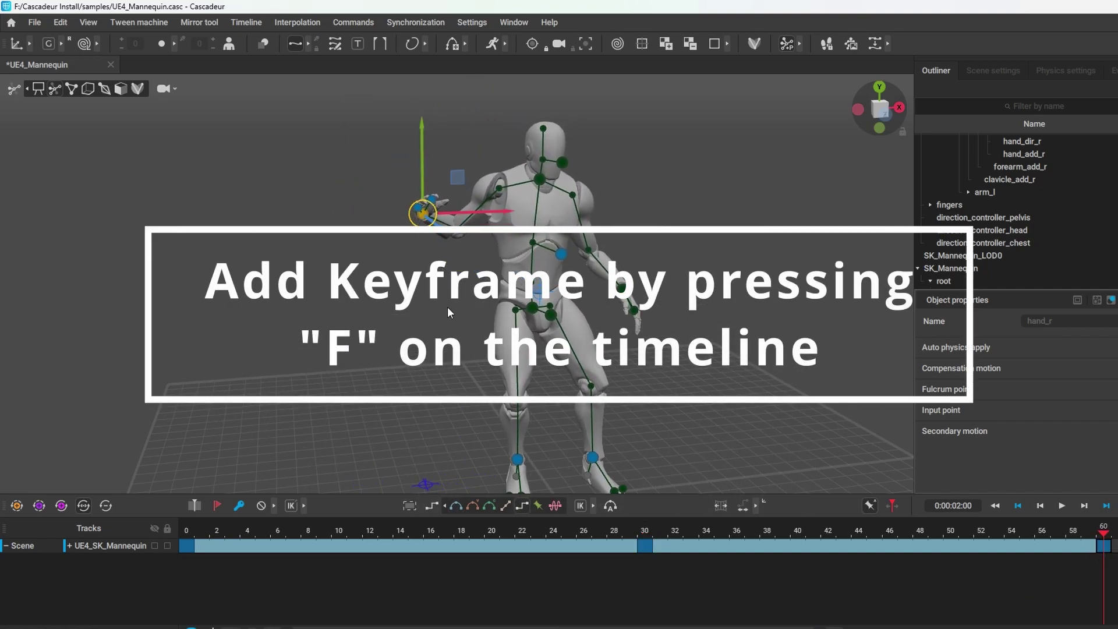
click(216, 549)
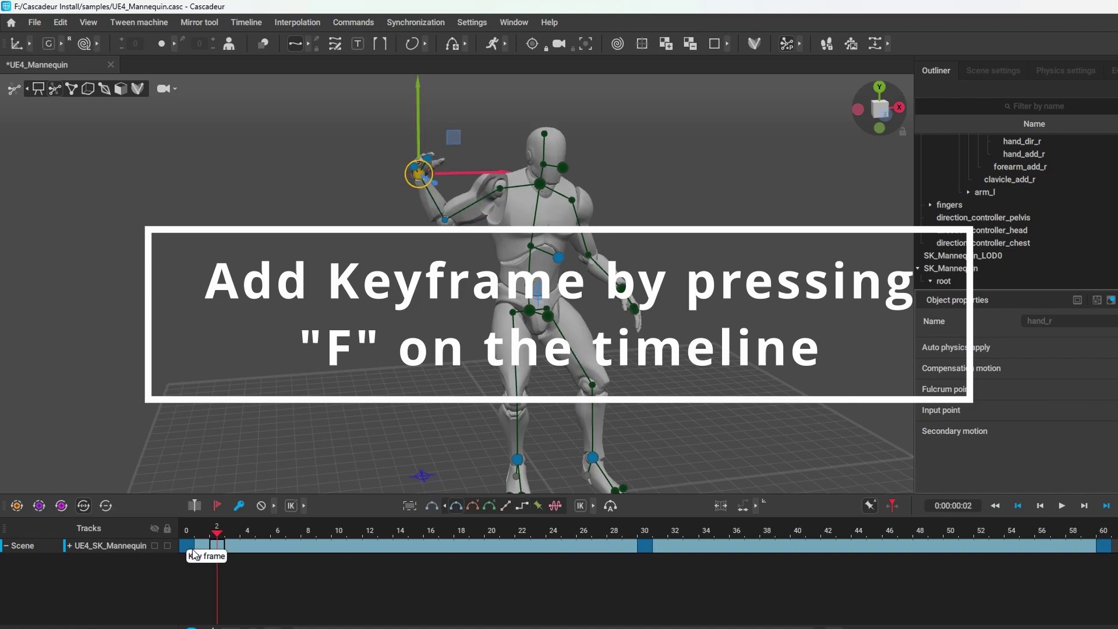
click(1104, 546)
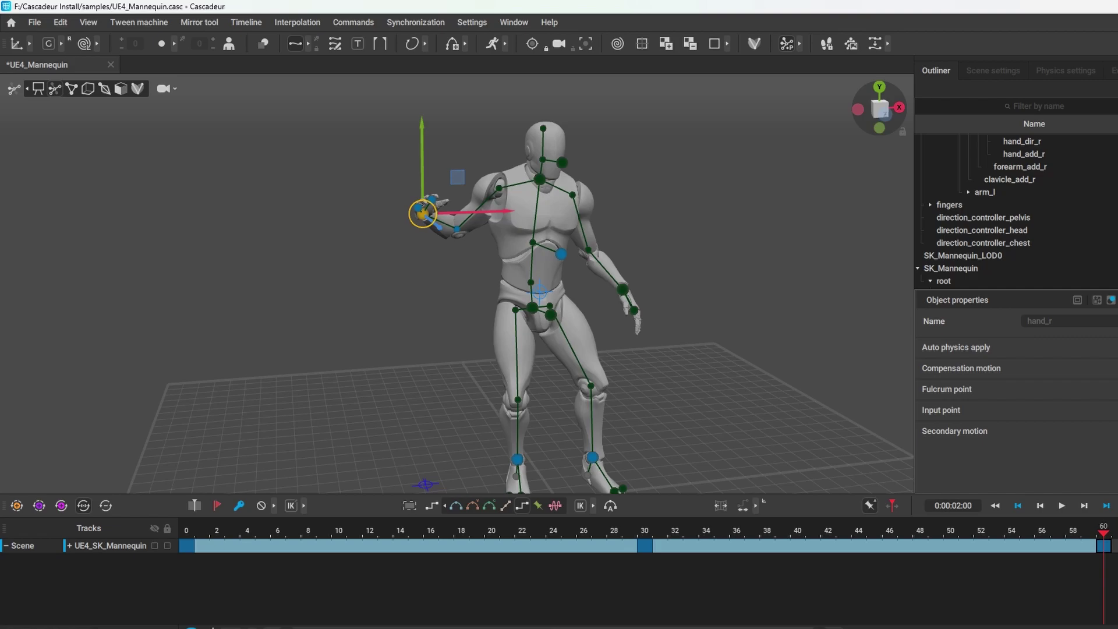
key(Delete)
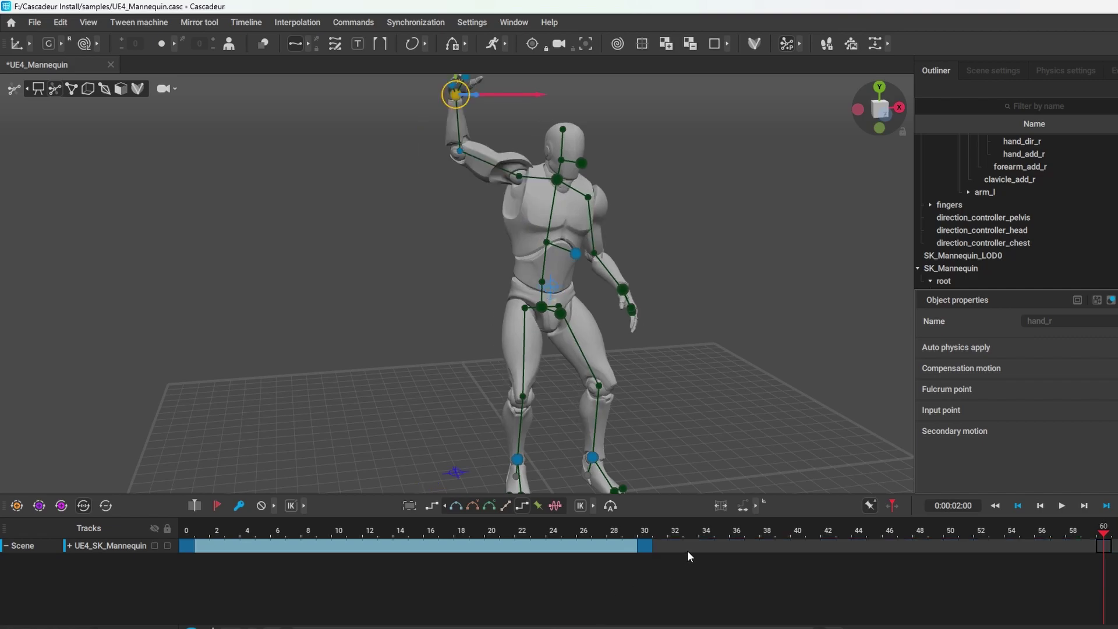